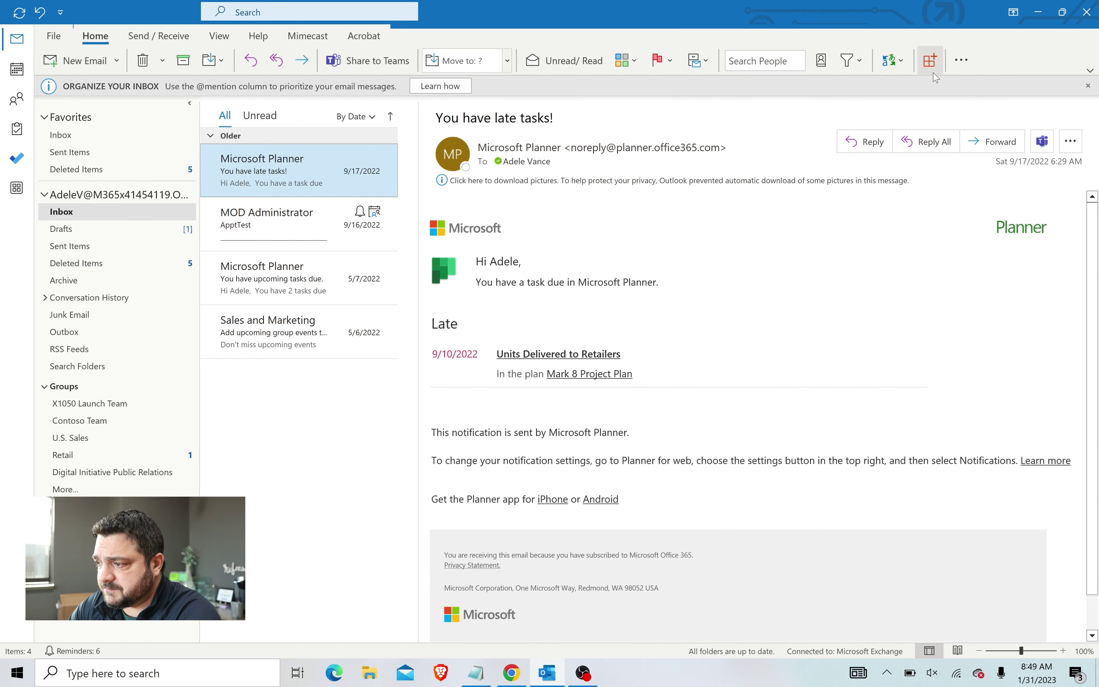
- Search the add-ins catalog for 'find time', add FindTime, then close the catalog
{"action": "left_click", "coordinate": [929, 61]}
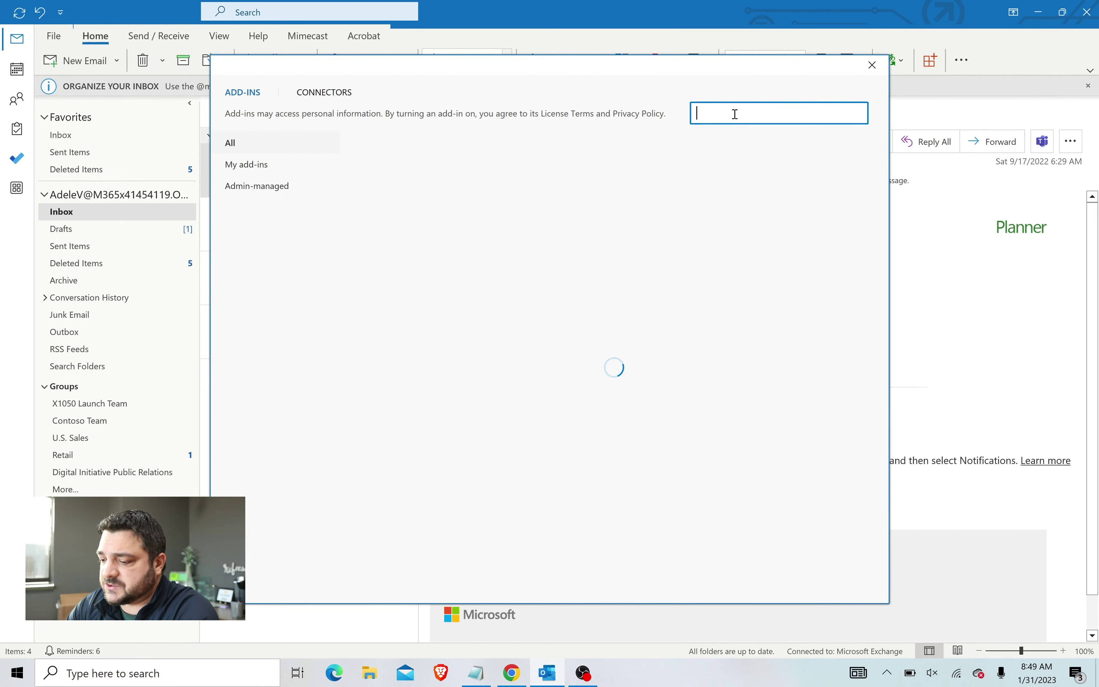
{"action": "type", "text": "find time"}
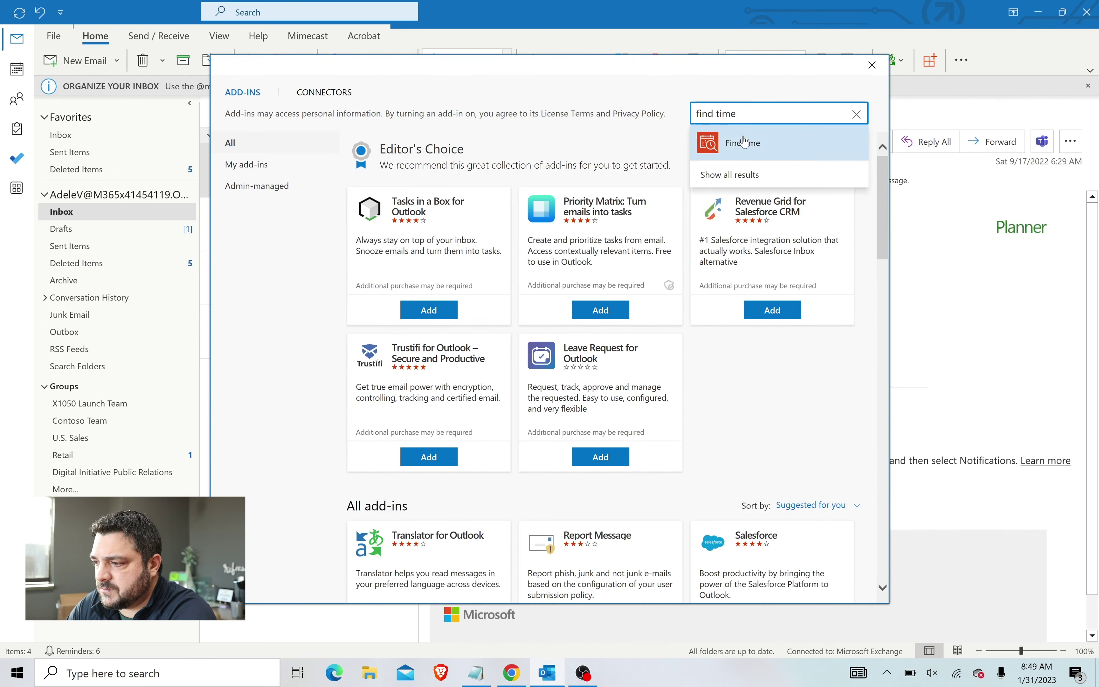
{"action": "left_click", "coordinate": [738, 143]}
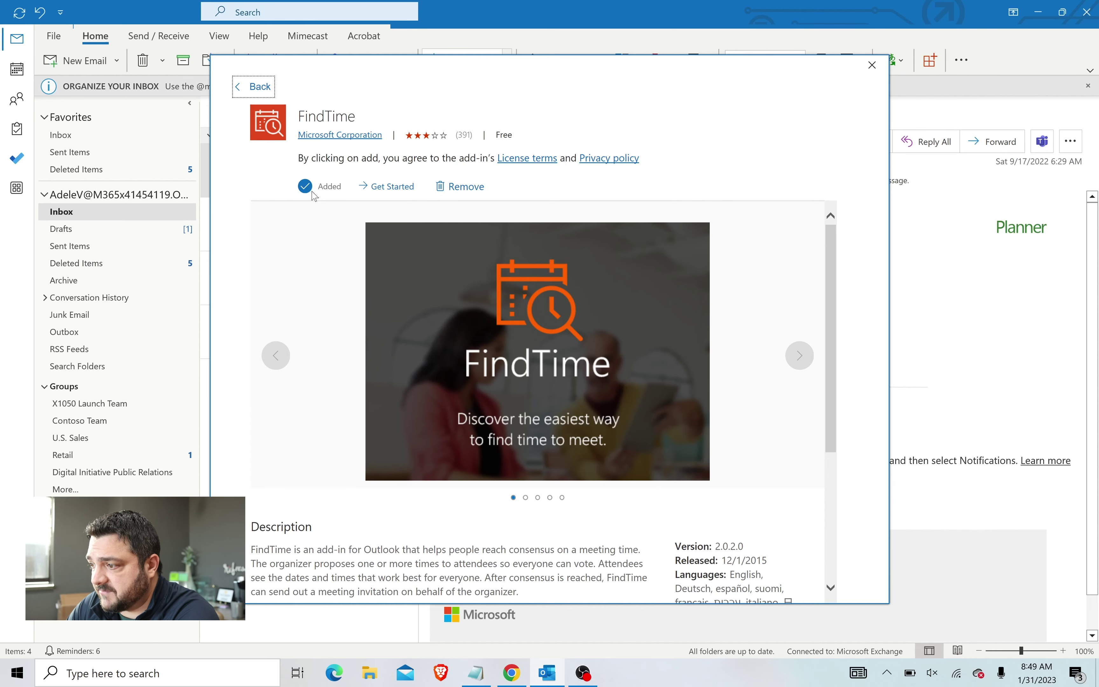
{"action": "left_click", "coordinate": [872, 65]}
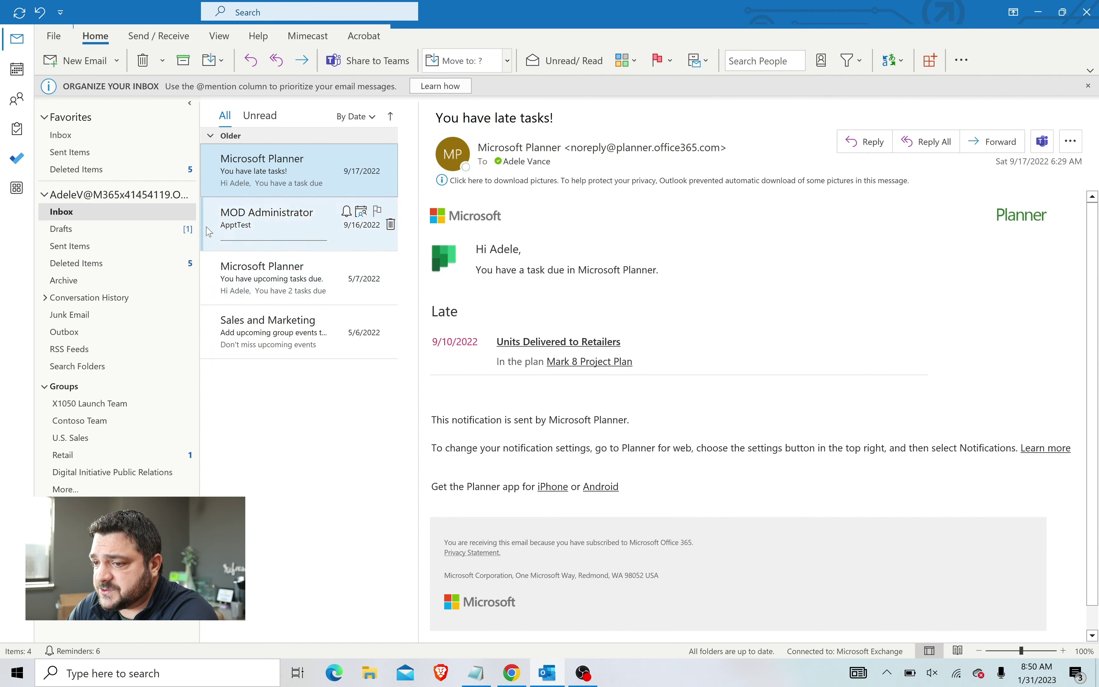
- Create a new email to the suggested colleague and show the ribbon's extra commands
{"action": "left_click", "coordinate": [77, 62]}
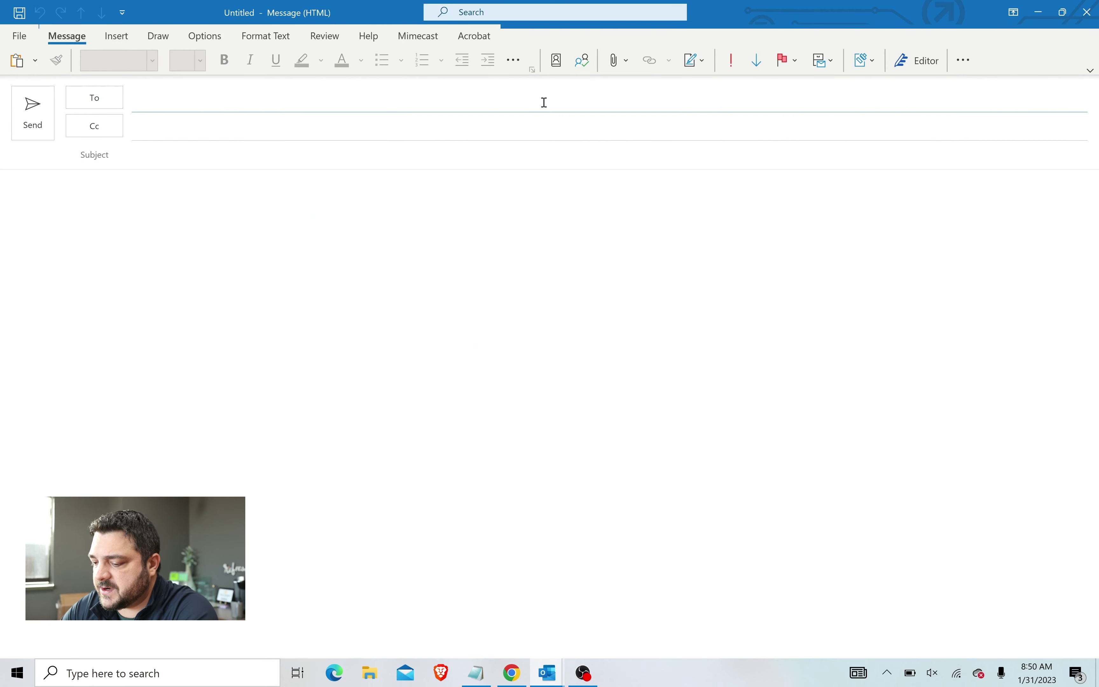
{"action": "left_click", "coordinate": [546, 102]}
{"action": "type", "text": "de"}
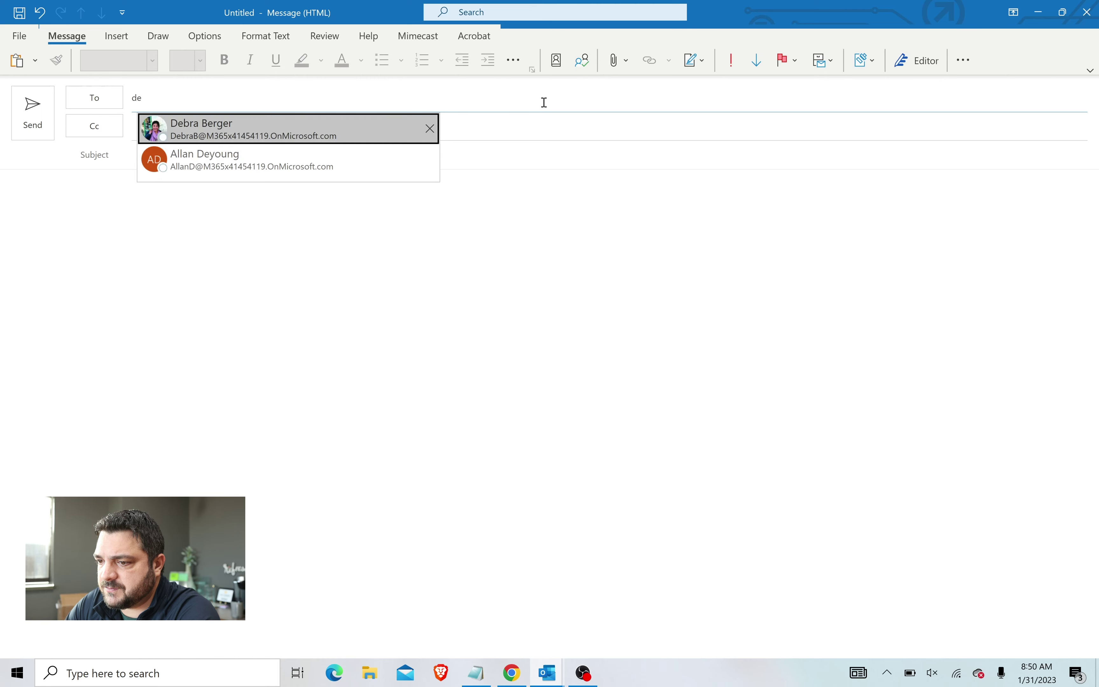
{"action": "left_click", "coordinate": [246, 127]}
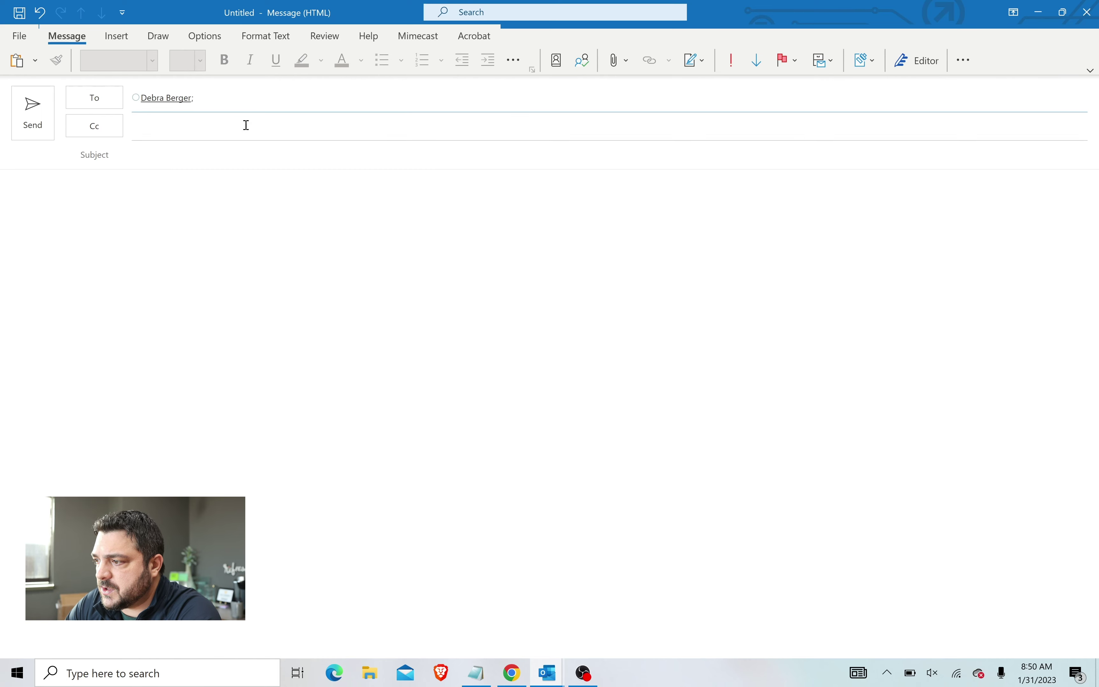
{"action": "left_click", "coordinate": [966, 64]}
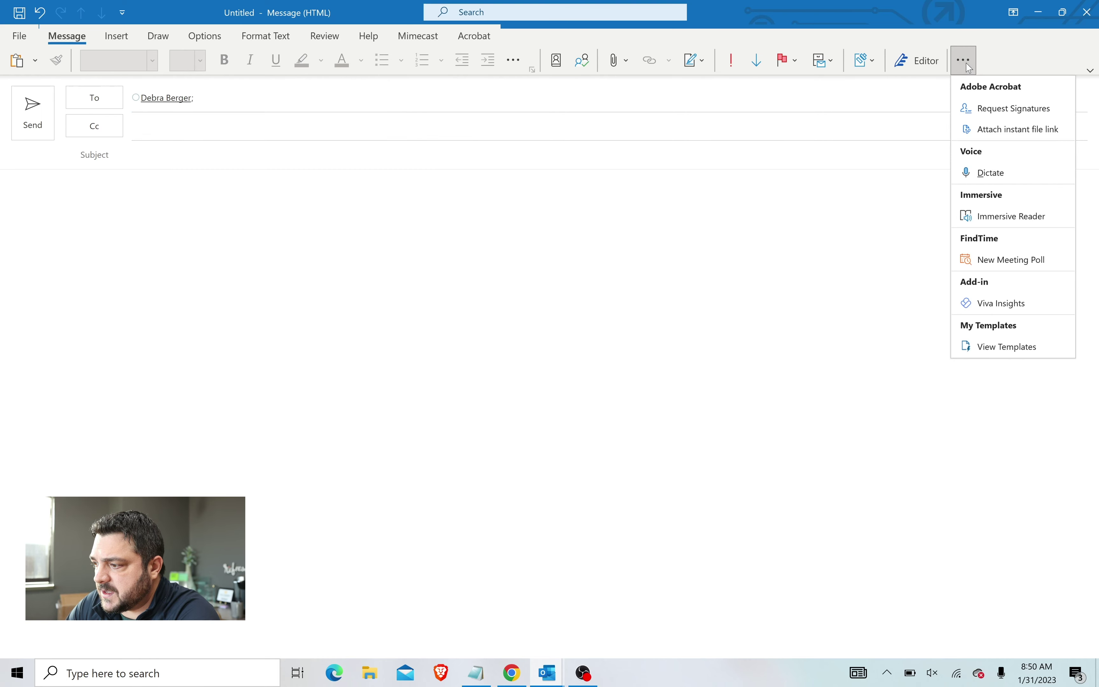
- Start a FindTime poll with 8:00 and 8:30 AM Feb 1, plus 9:30 and 10:00 AM Feb 2
{"action": "left_click", "coordinate": [982, 270]}
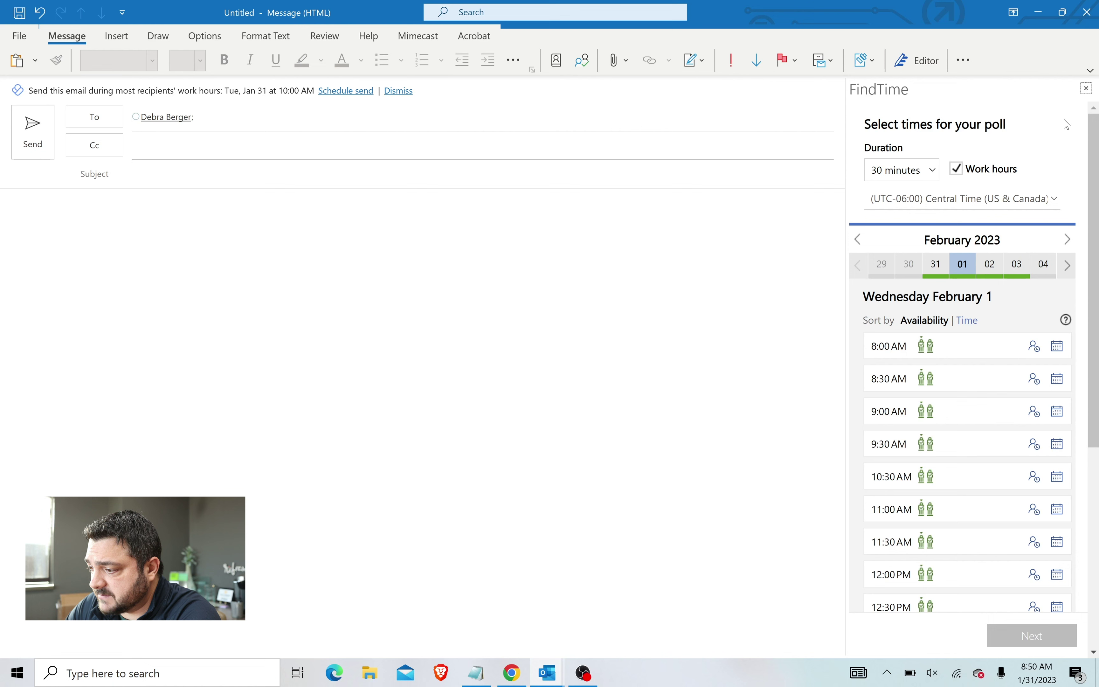
{"action": "left_click", "coordinate": [972, 351]}
{"action": "left_click", "coordinate": [969, 380]}
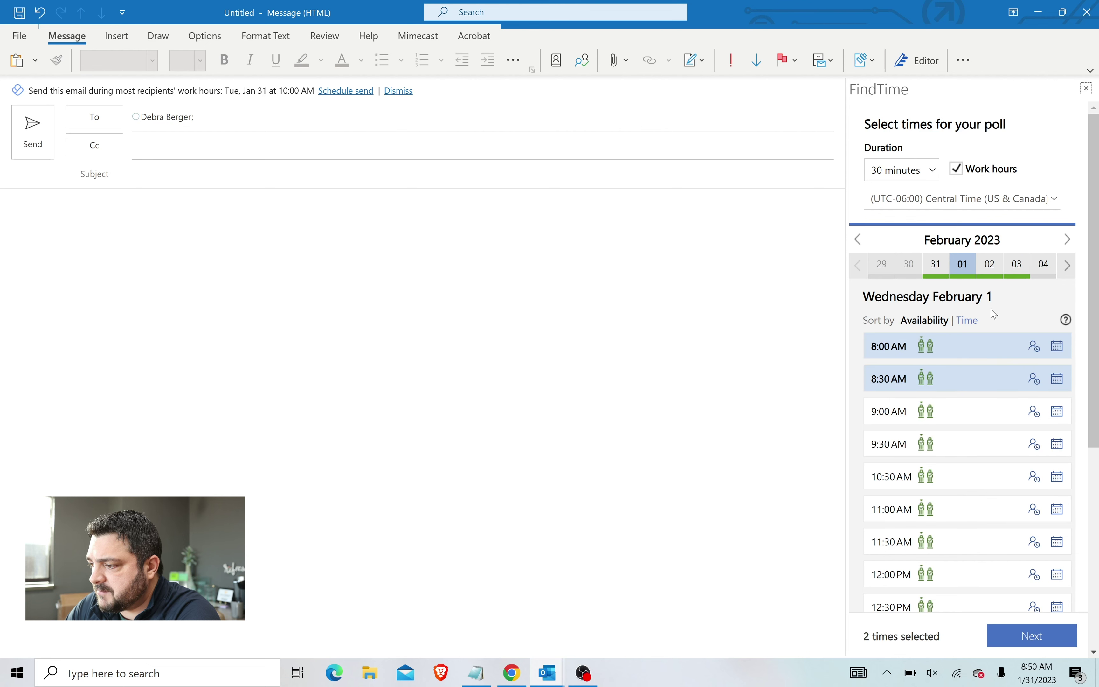
{"action": "left_click", "coordinate": [996, 269]}
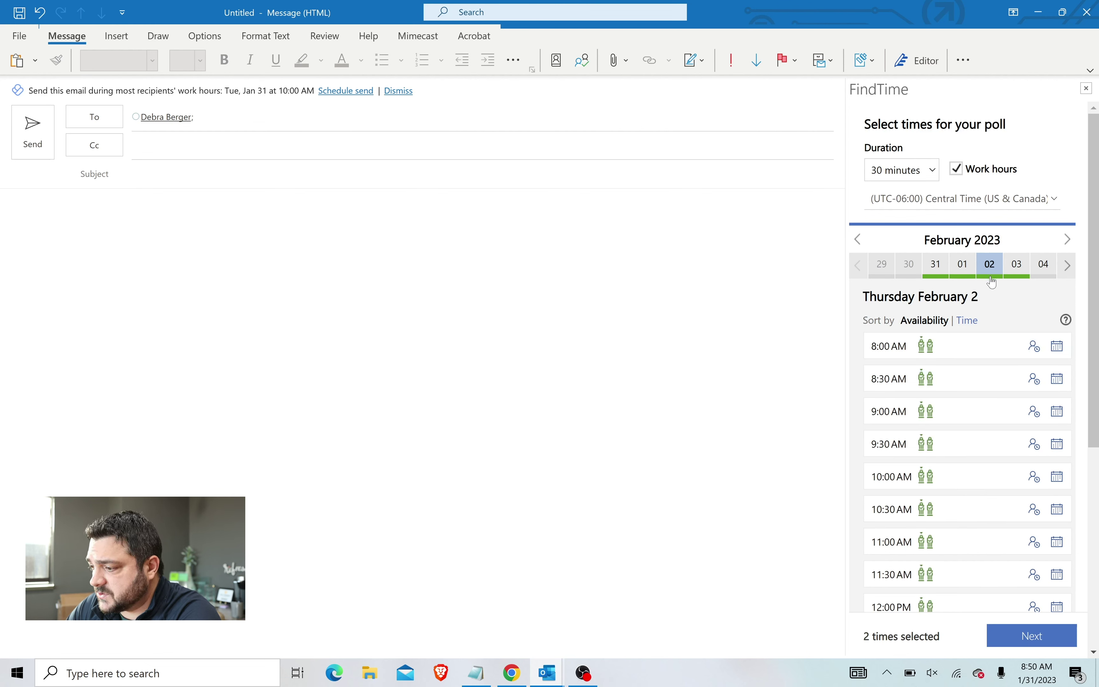
{"action": "left_click", "coordinate": [945, 445]}
{"action": "left_click", "coordinate": [940, 477]}
- Add 10:00 and 10:30 AM on February 3, then continue to the review of all six times
{"action": "left_click", "coordinate": [1018, 268]}
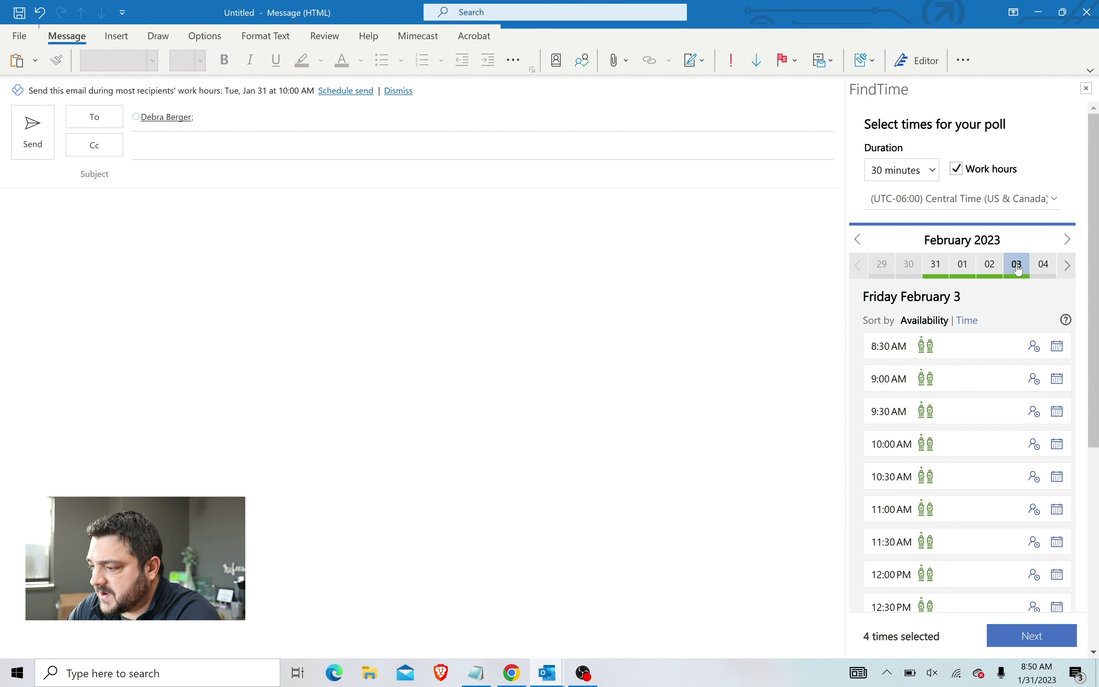
{"action": "left_click", "coordinate": [963, 444]}
{"action": "left_click", "coordinate": [951, 479]}
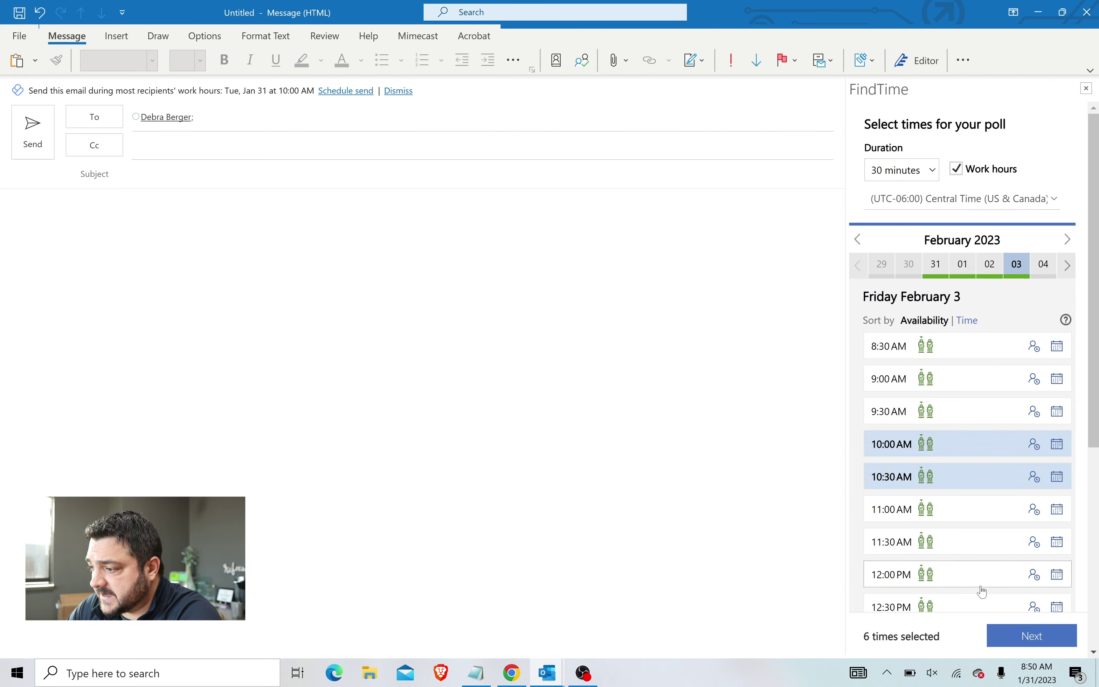
{"action": "left_click", "coordinate": [1007, 634]}
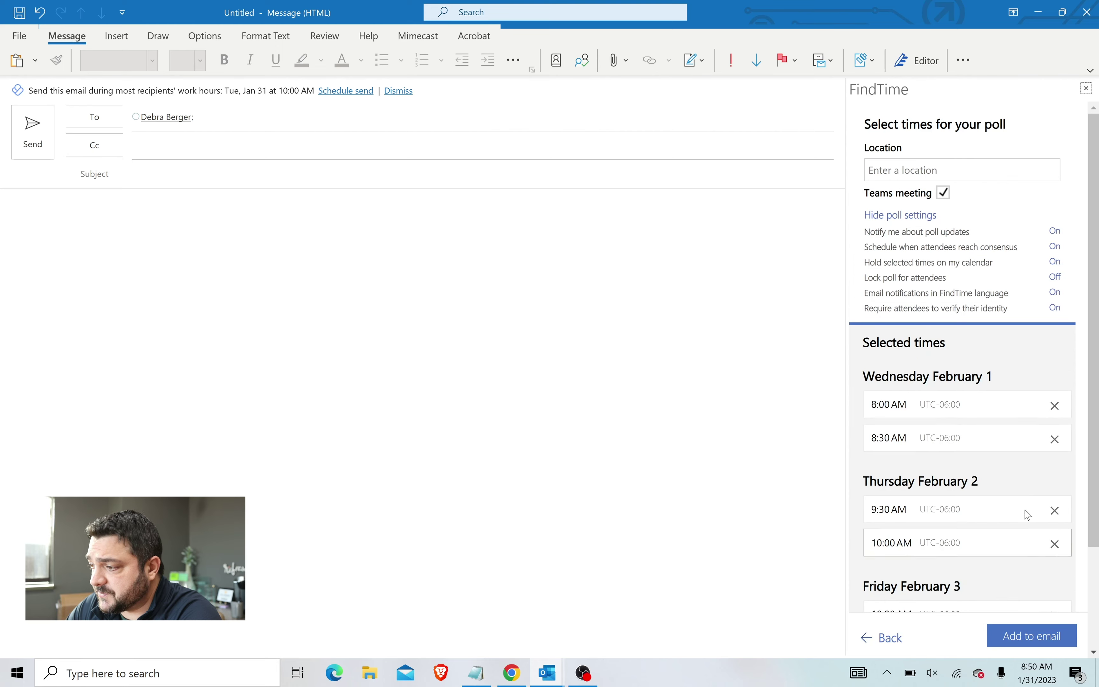
{"action": "mouse_move", "coordinate": [994, 237]}
{"action": "scroll", "coordinate": [995, 237], "scroll_direction": "down", "scroll_amount": 3}
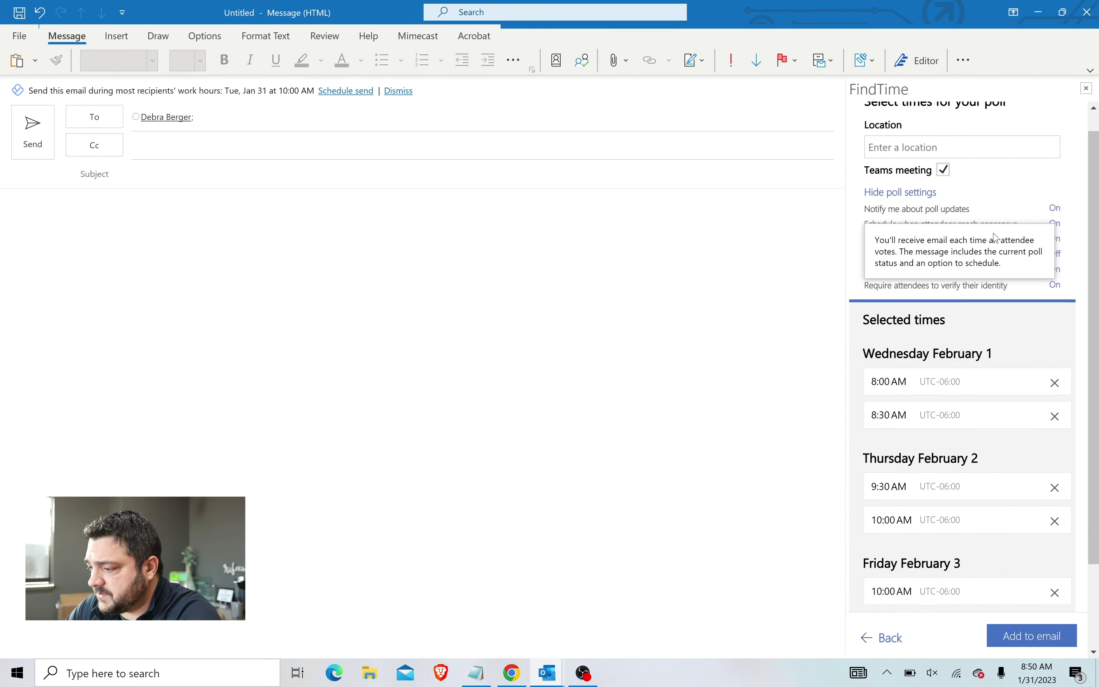
- Add the FindTime poll table to the draft, give it the subject 'Test', and send it
{"action": "left_click", "coordinate": [1020, 644]}
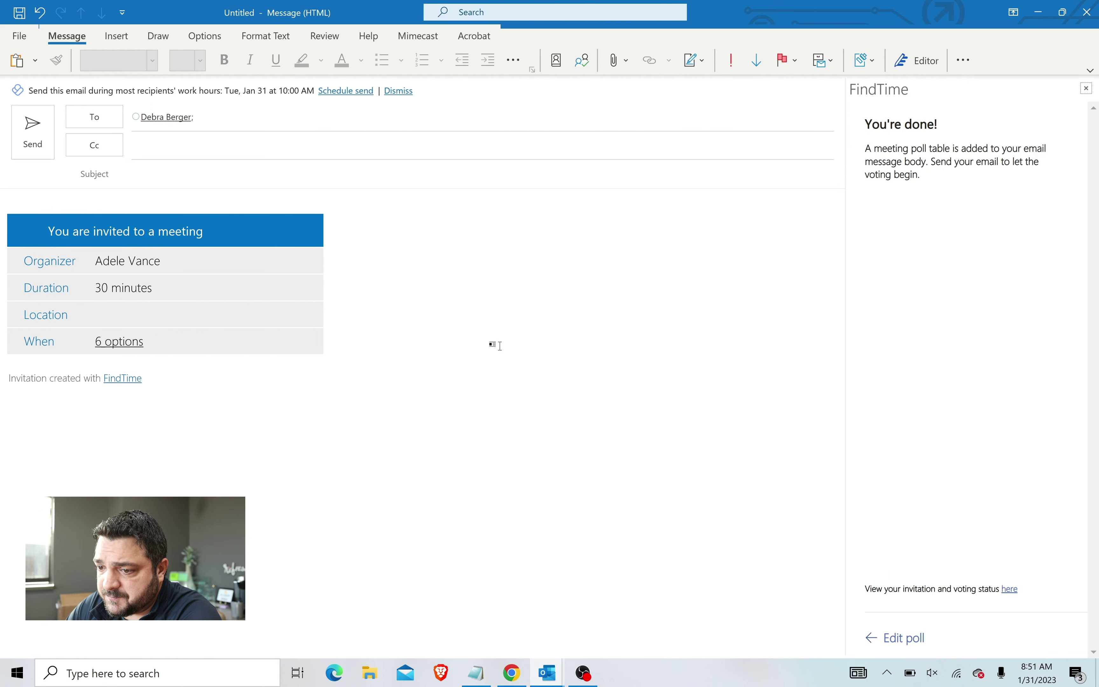
{"action": "left_click", "coordinate": [153, 174]}
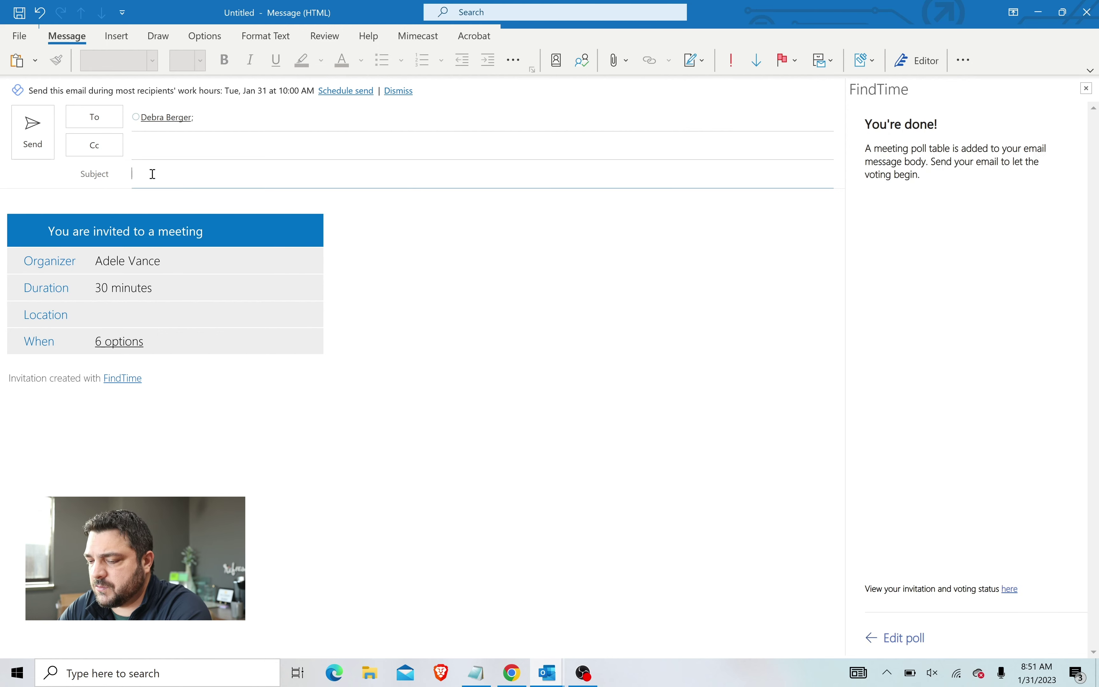
{"action": "type", "text": "Test"}
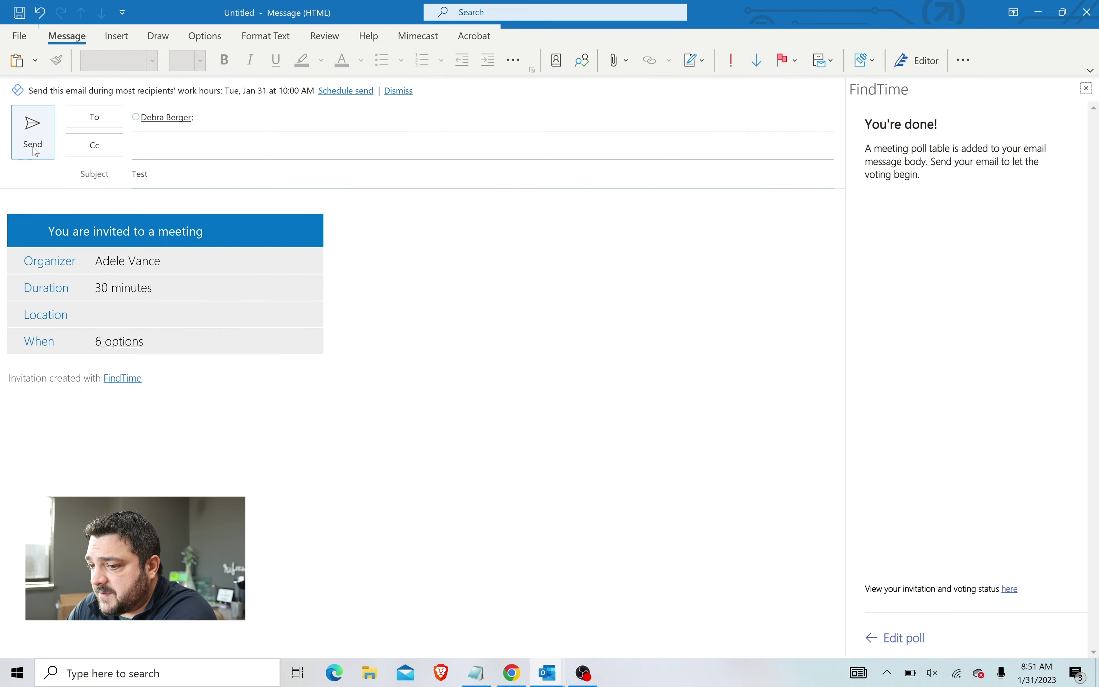
{"action": "left_click", "coordinate": [33, 133]}
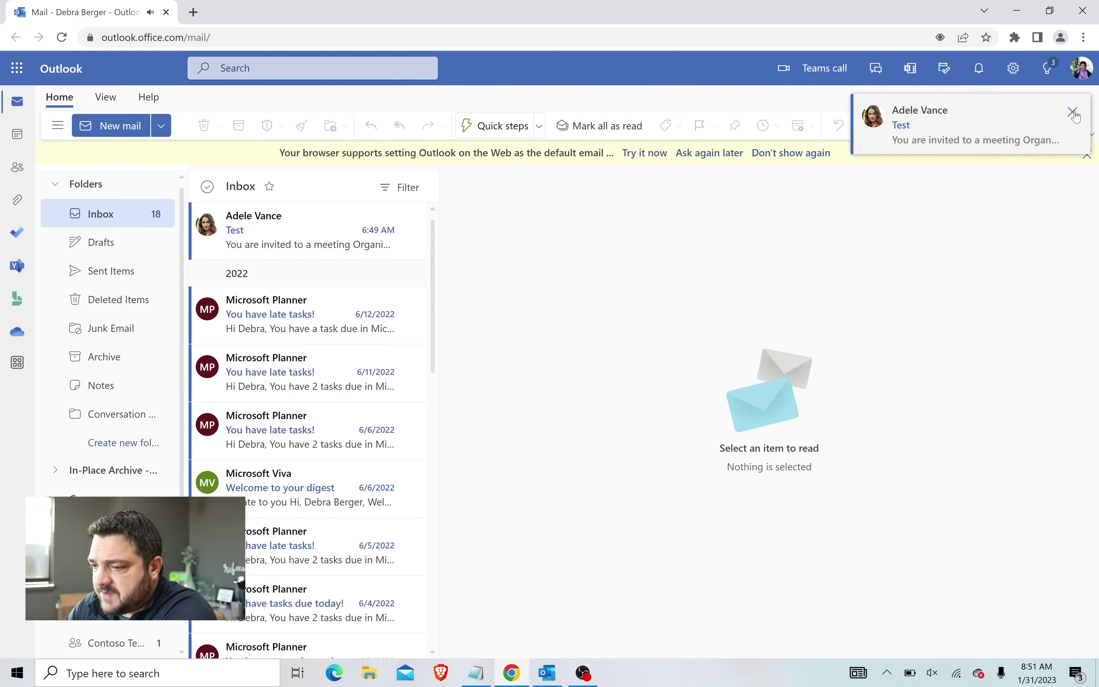
- Open the 'Test' invitation from the inbox and go to its '6 options' voting page
{"action": "left_click", "coordinate": [1073, 112]}
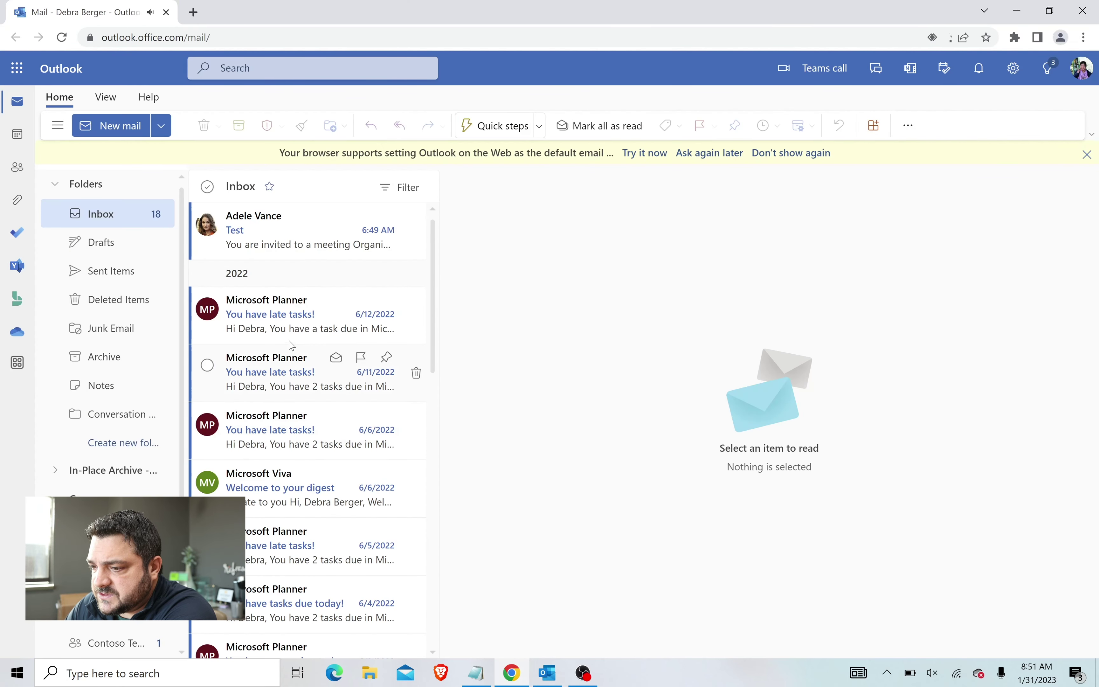
{"action": "left_click", "coordinate": [293, 231]}
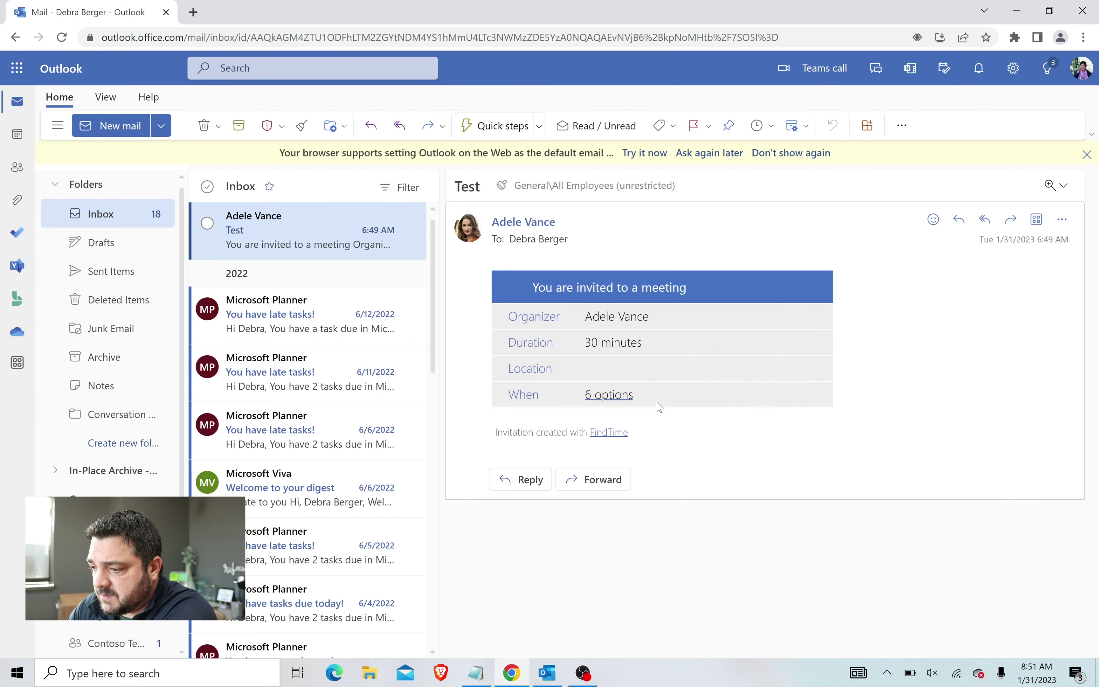
{"action": "left_click", "coordinate": [619, 403]}
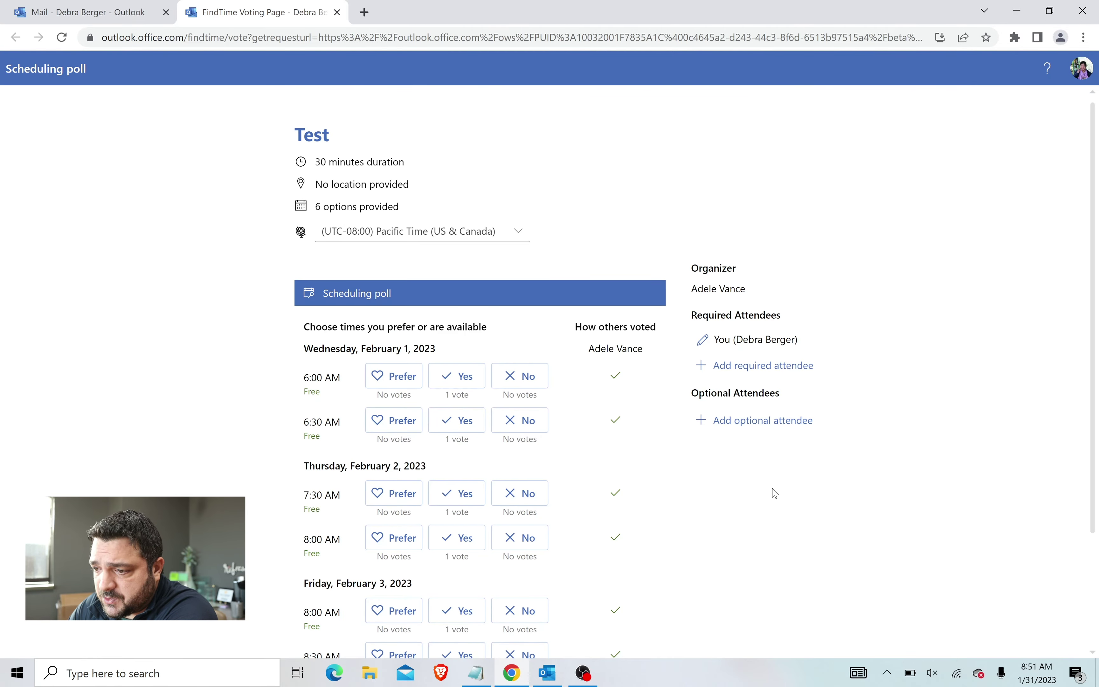
- Vote Prefer for 6:00 AM and Yes for 6:30 AM Feb 1, No on the other four, then submit
{"action": "scroll", "coordinate": [776, 493], "scroll_direction": "down", "scroll_amount": 2}
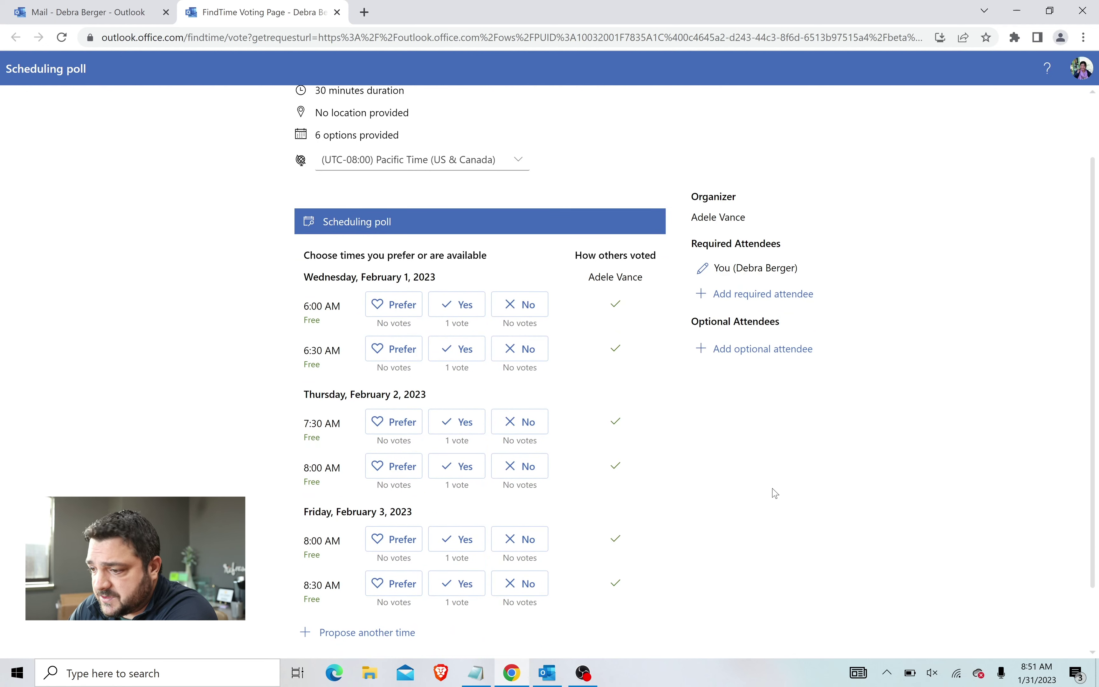
{"action": "left_click", "coordinate": [385, 315]}
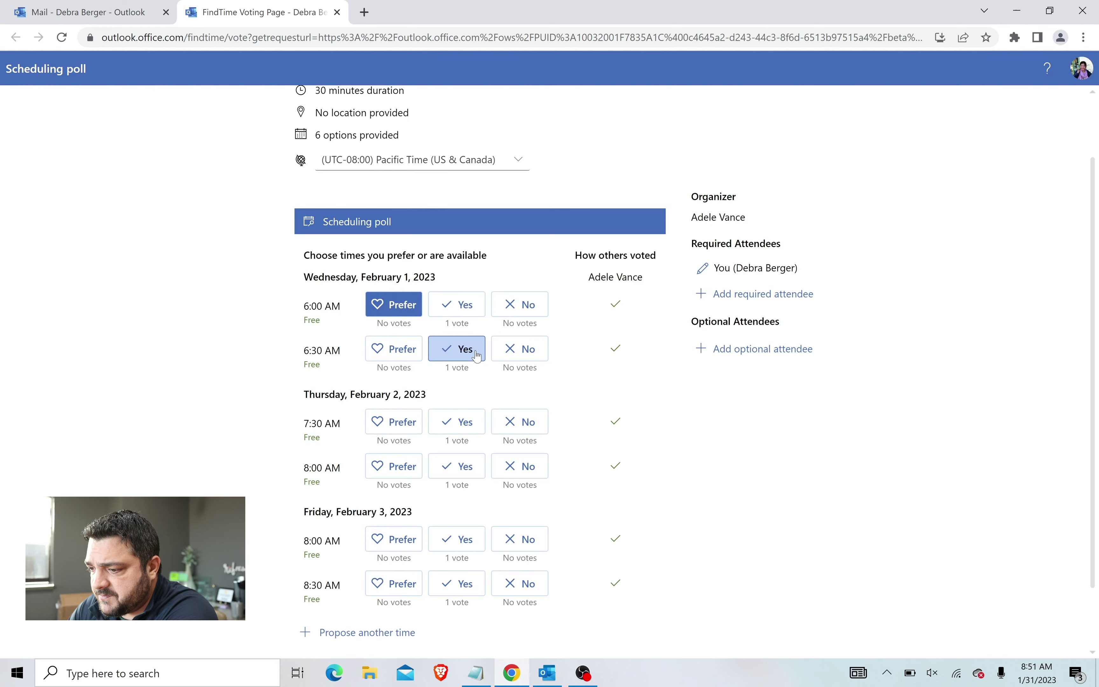
{"action": "left_click", "coordinate": [470, 360]}
{"action": "left_click", "coordinate": [522, 429]}
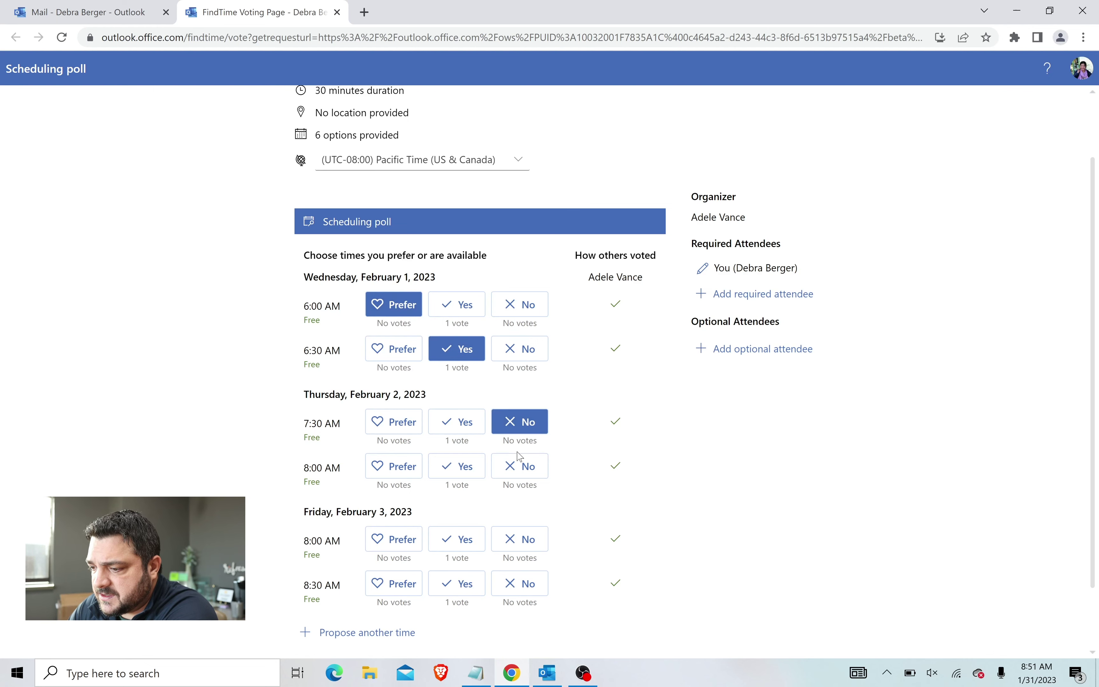
{"action": "left_click", "coordinate": [519, 466]}
{"action": "left_click", "coordinate": [524, 538]}
{"action": "left_click", "coordinate": [519, 583]}
{"action": "scroll", "coordinate": [519, 583], "scroll_direction": "down", "scroll_amount": 2}
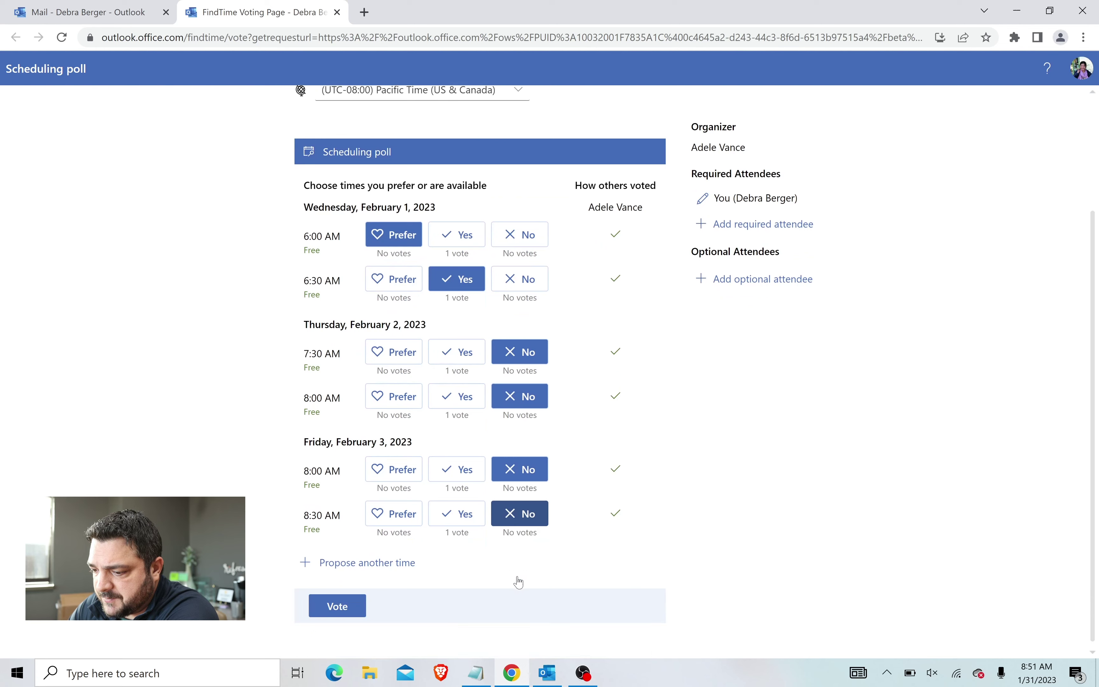
{"action": "left_click", "coordinate": [337, 606]}
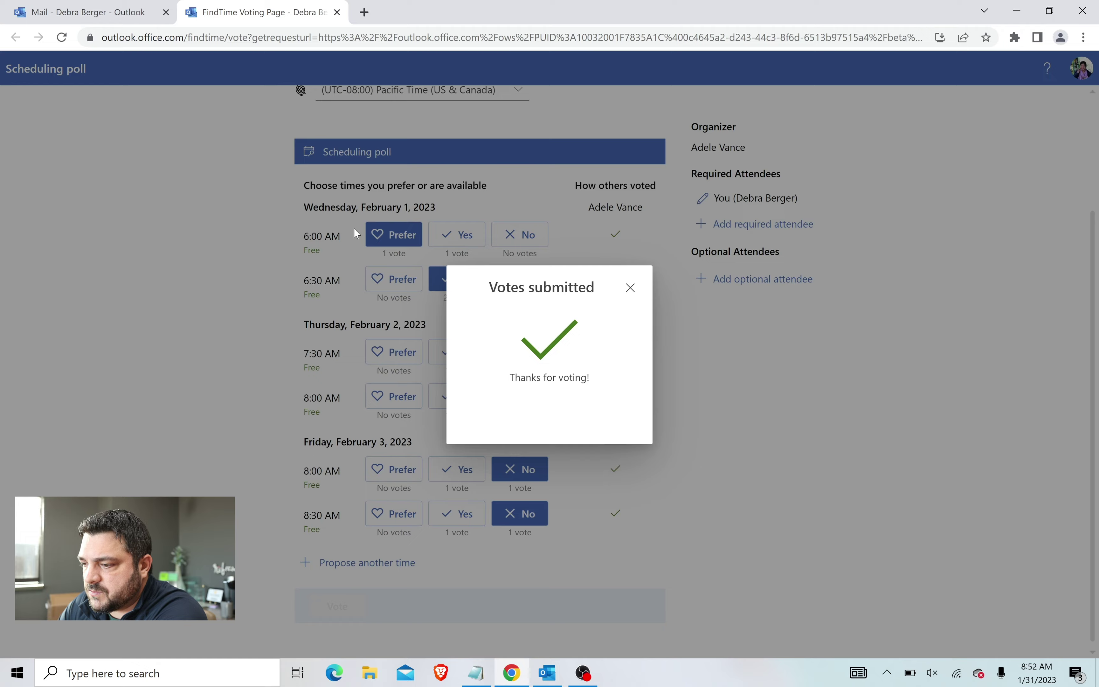
- Close the FindTime voting tab with Ctrl+W and minimize Chrome to reveal desktop Outlook
{"action": "key", "text": "ctrl+w"}
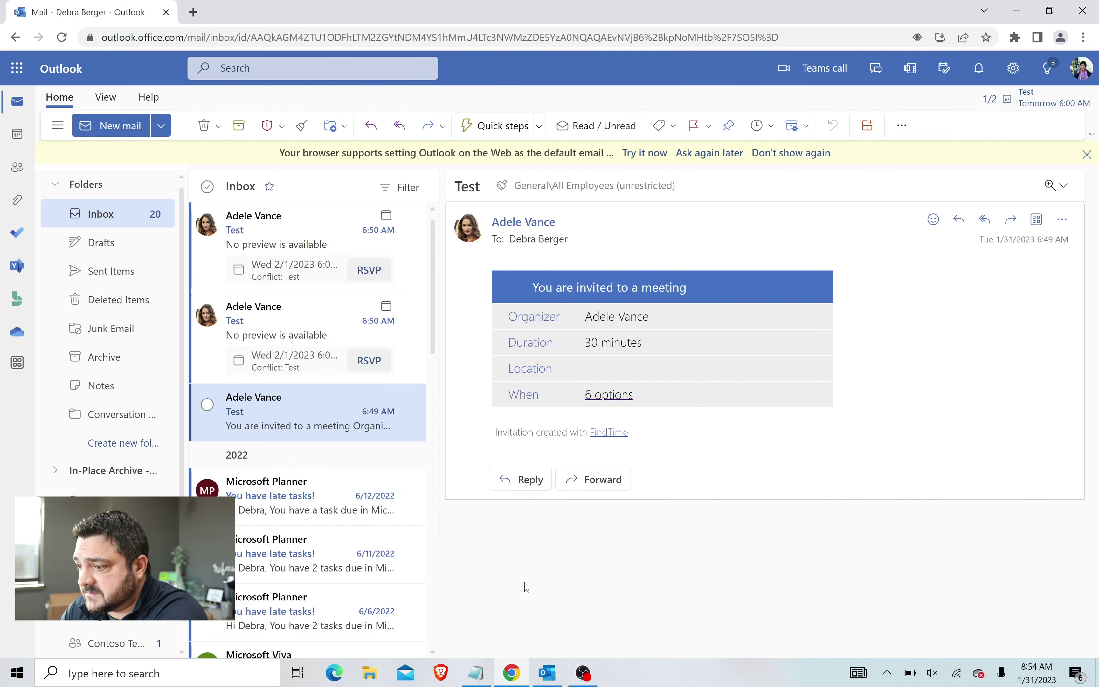
{"action": "left_click", "coordinate": [1026, 15]}
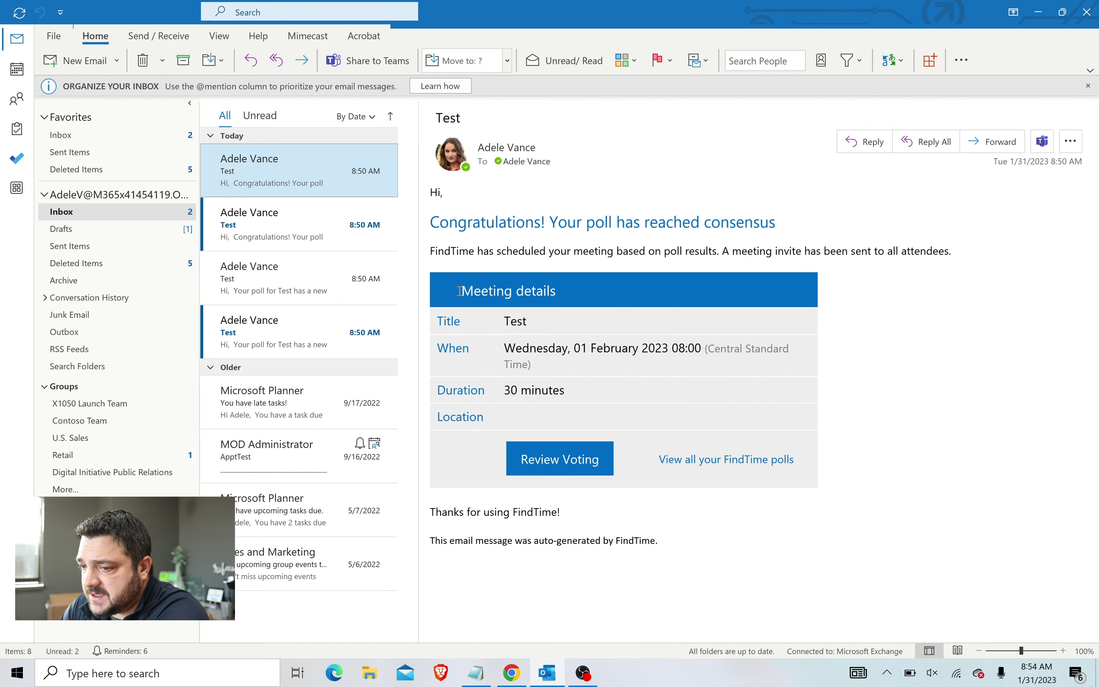
- Check the 8:00 AM Test meeting on February 1 in the calendar, then bring Chrome forward
{"action": "left_click", "coordinate": [9, 67]}
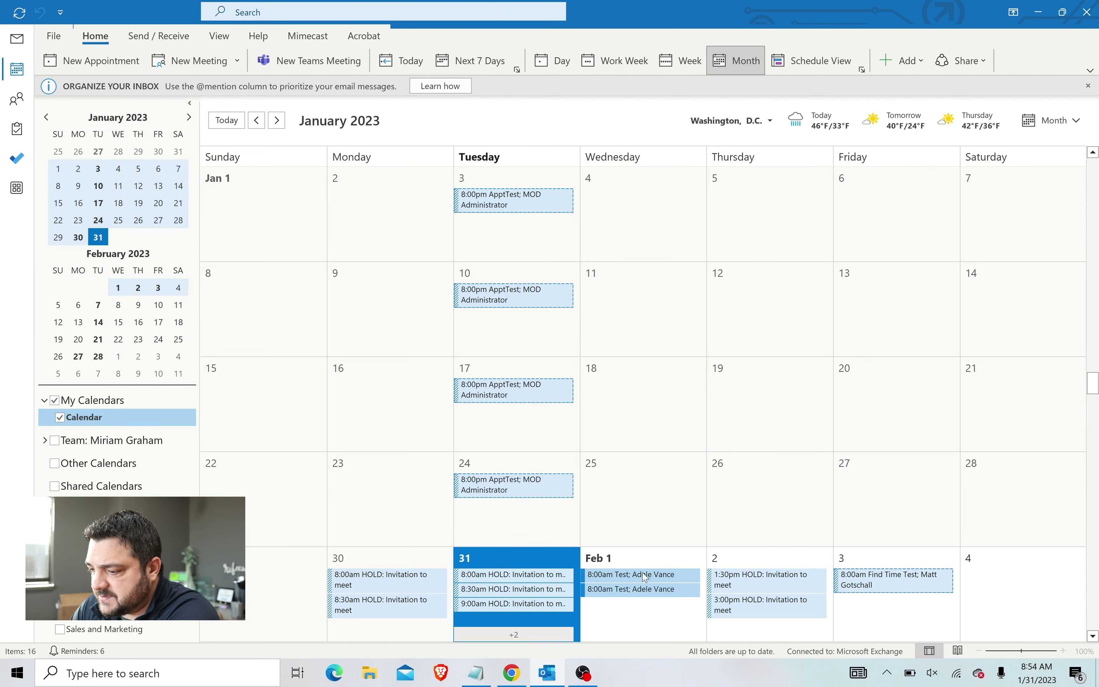
{"action": "left_click", "coordinate": [645, 576]}
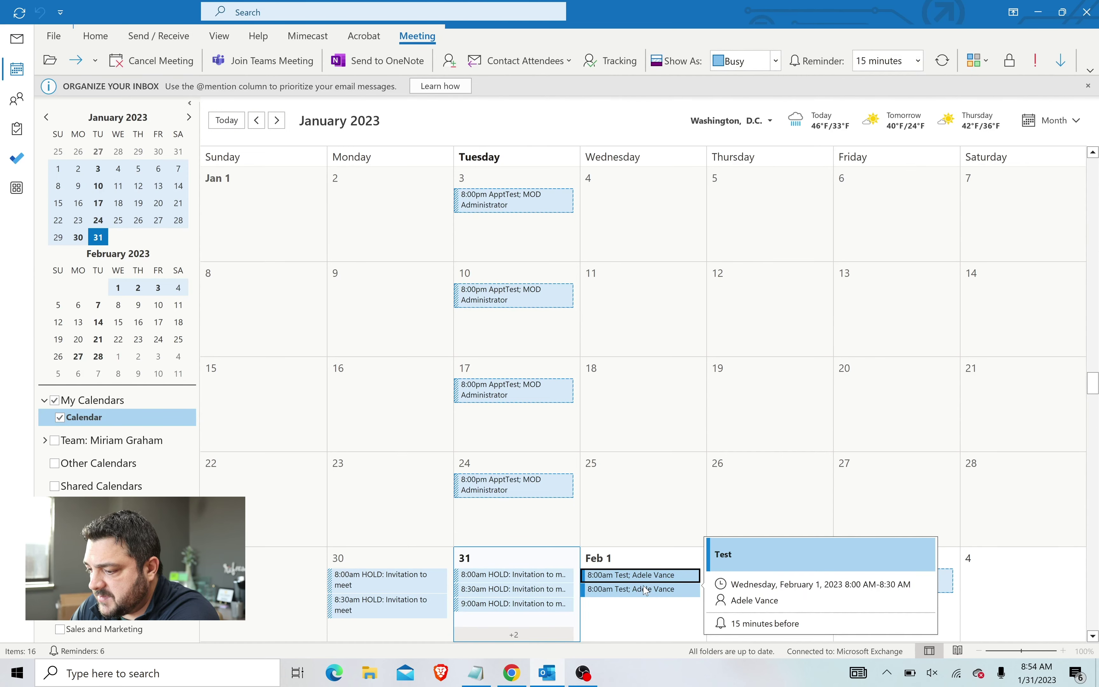
{"action": "left_click", "coordinate": [516, 674]}
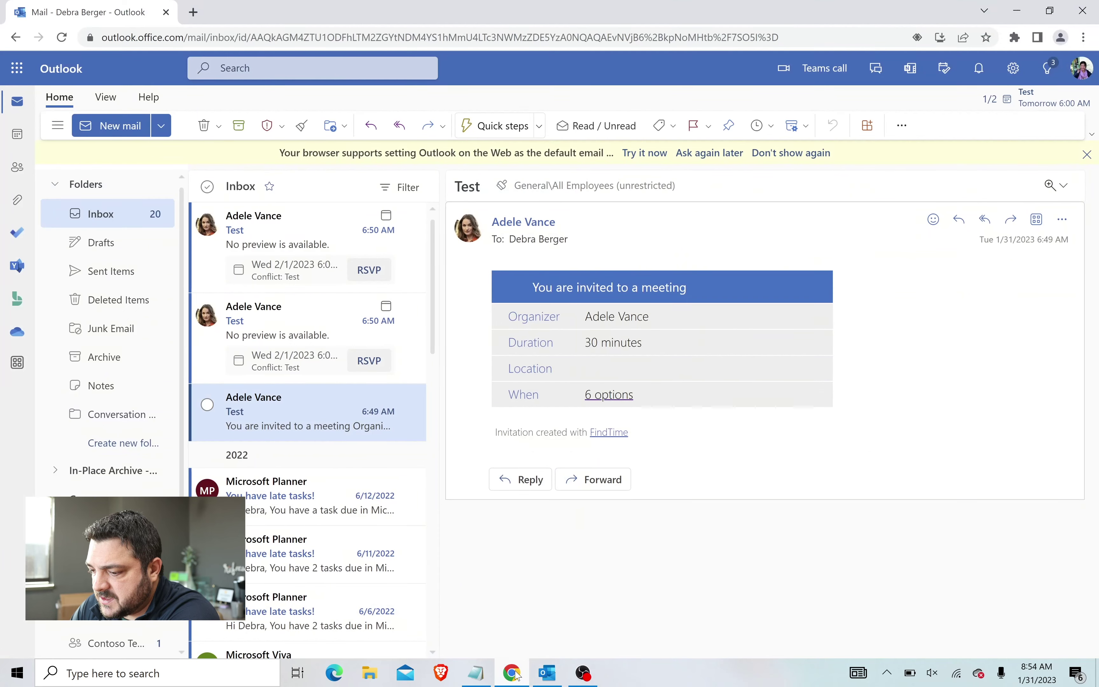
- View the 6 AM Test event on February 1 in the web calendar, then minimize the browser
{"action": "left_click", "coordinate": [18, 135]}
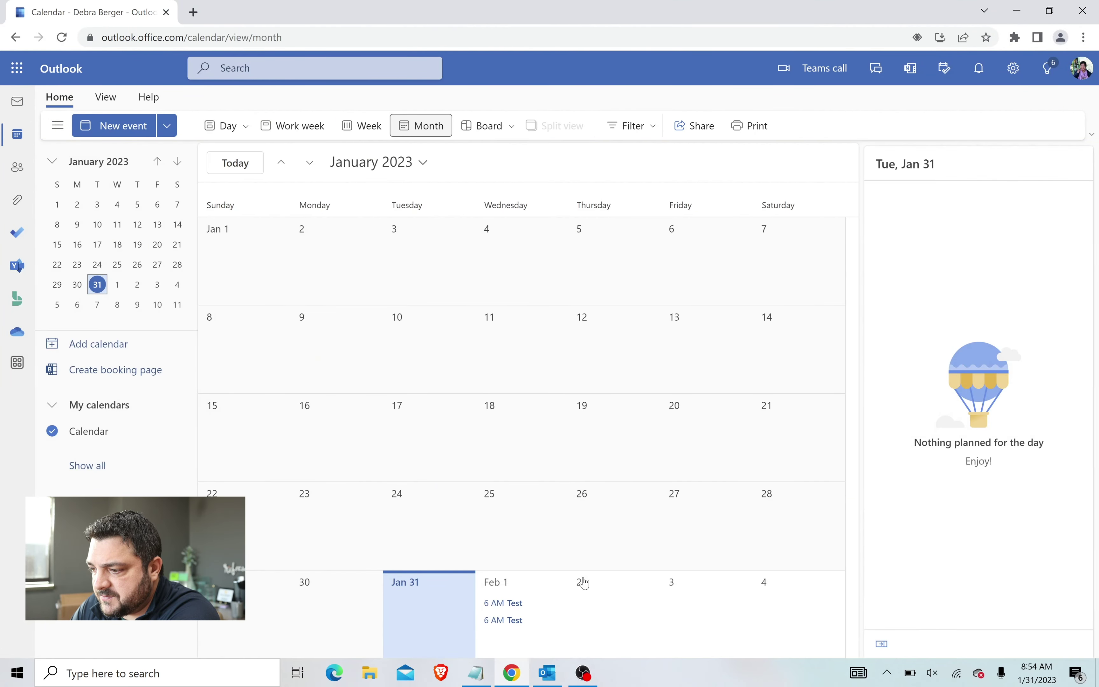
{"action": "left_click", "coordinate": [536, 606]}
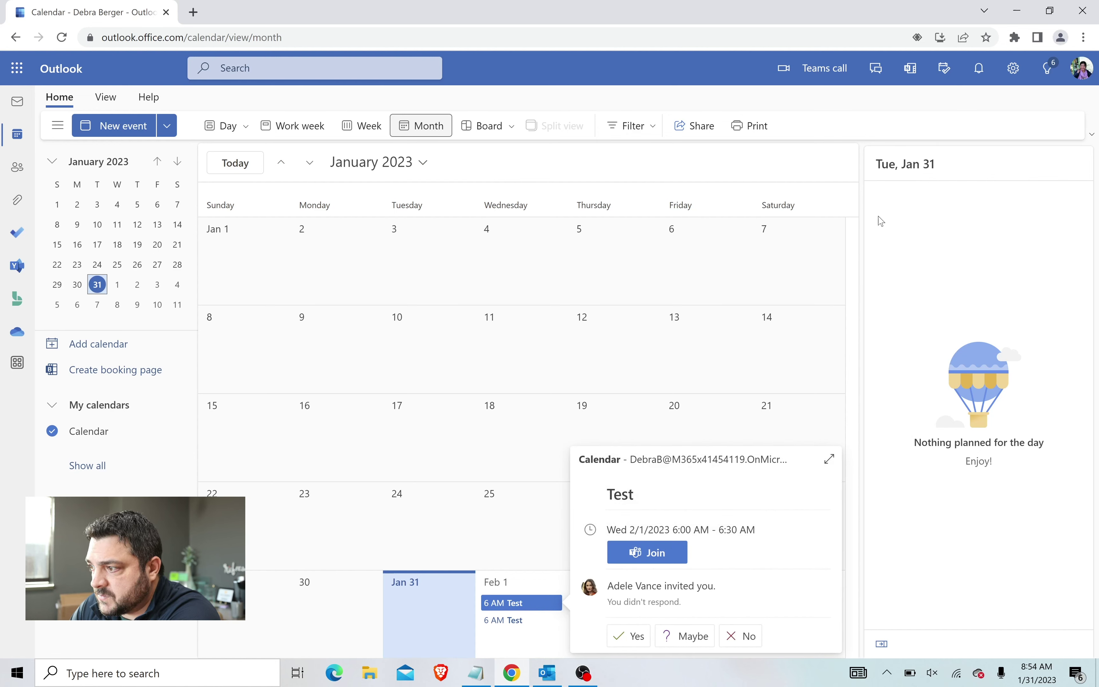
{"action": "left_click", "coordinate": [1017, 11]}
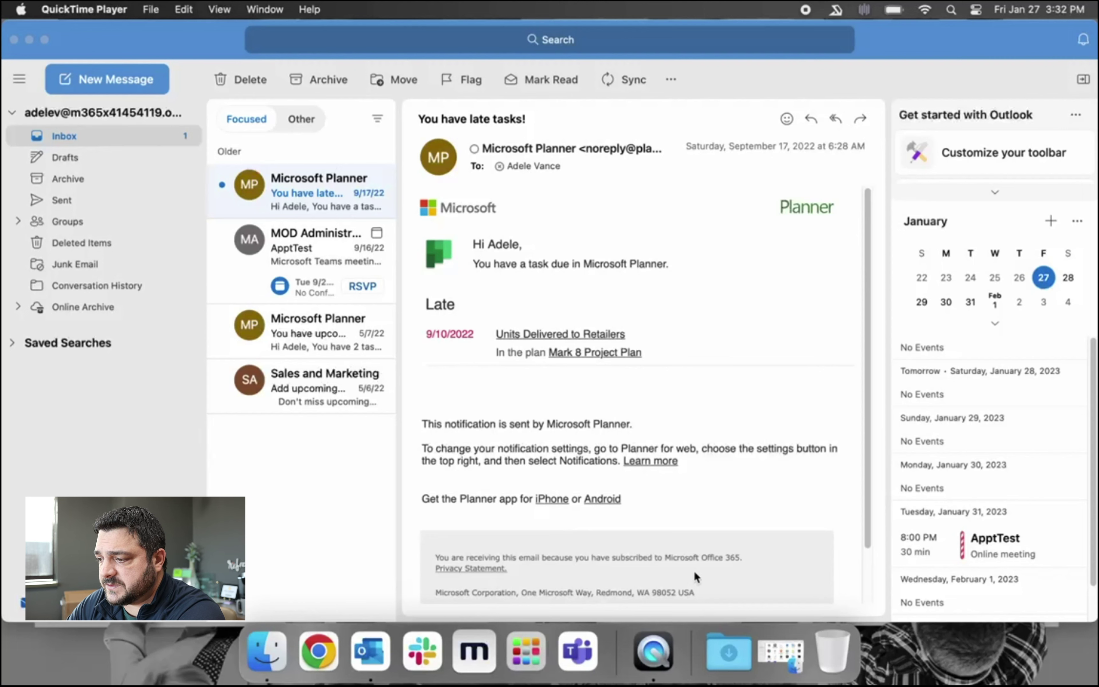
- Search the Office add-ins store for 'Find time', add FindTime, and browse its Get Started info
{"action": "left_click", "coordinate": [669, 80]}
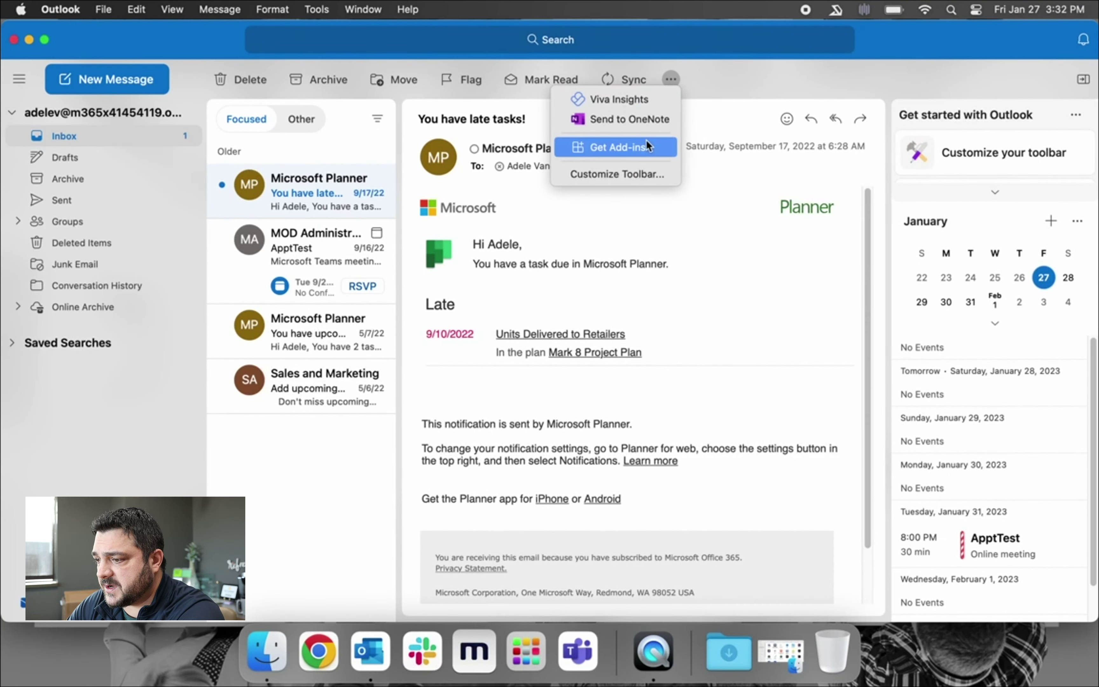
{"action": "left_click", "coordinate": [660, 144]}
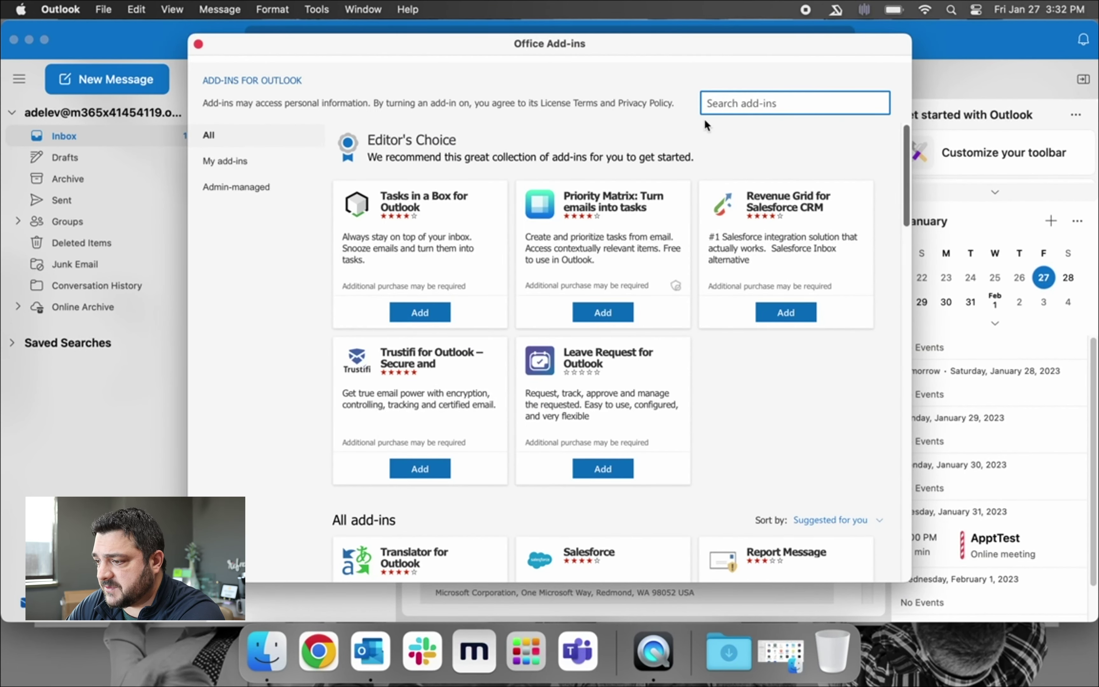
{"action": "type", "text": "find"}
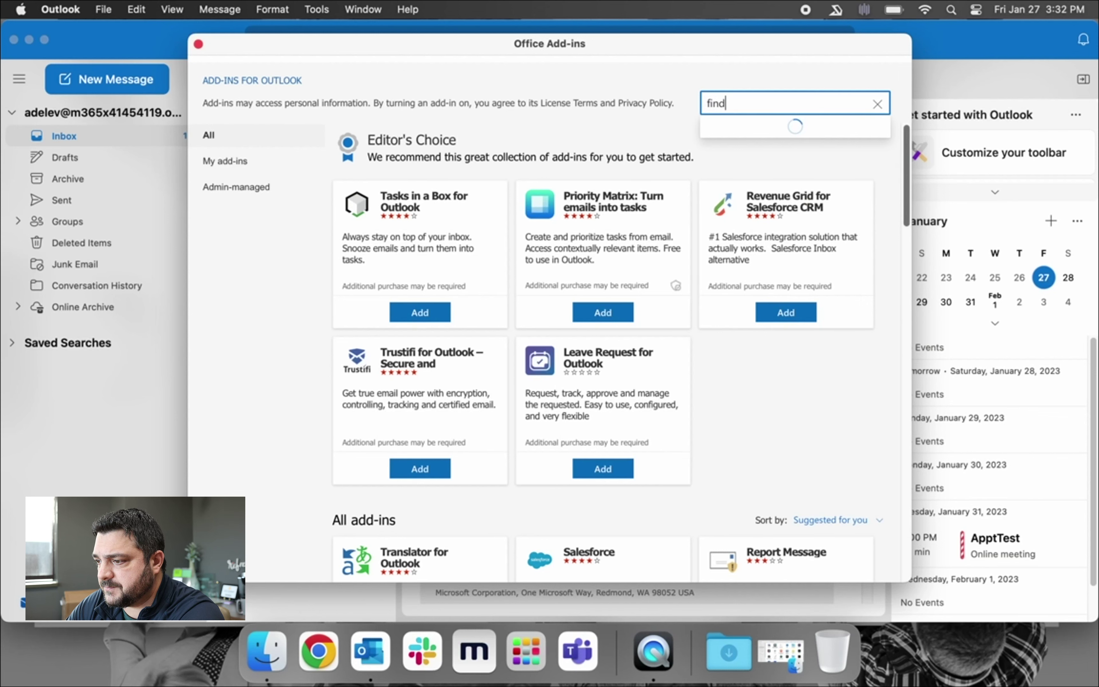
{"action": "key", "text": "super+a"}
{"action": "type", "text": "Find time"}
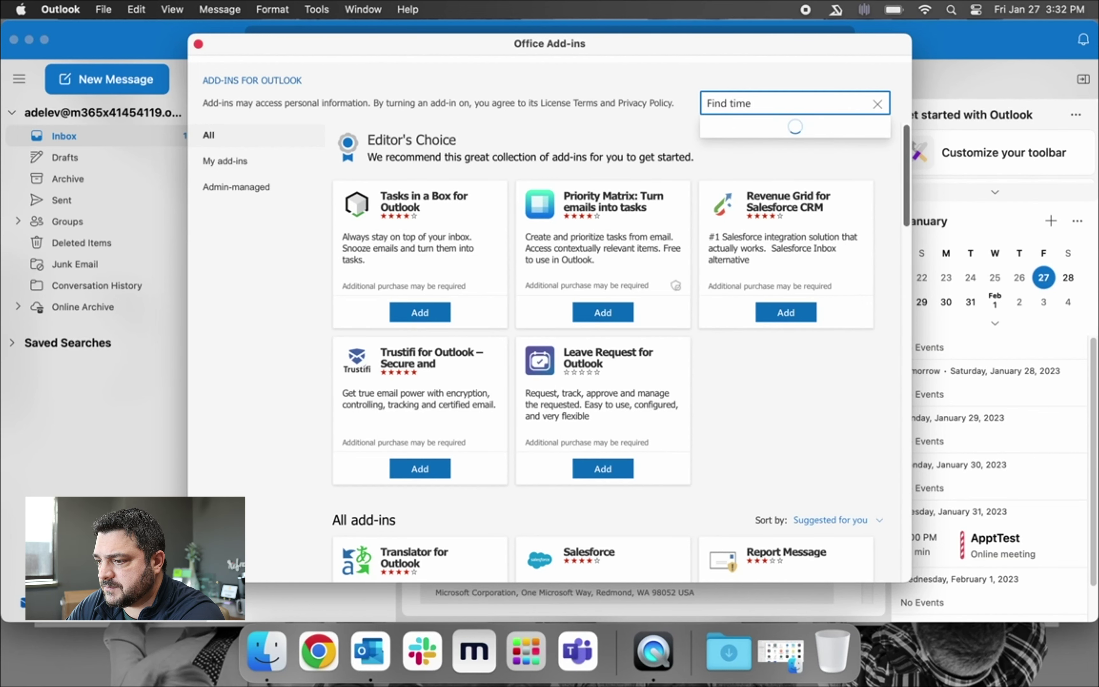
{"action": "left_click", "coordinate": [747, 134]}
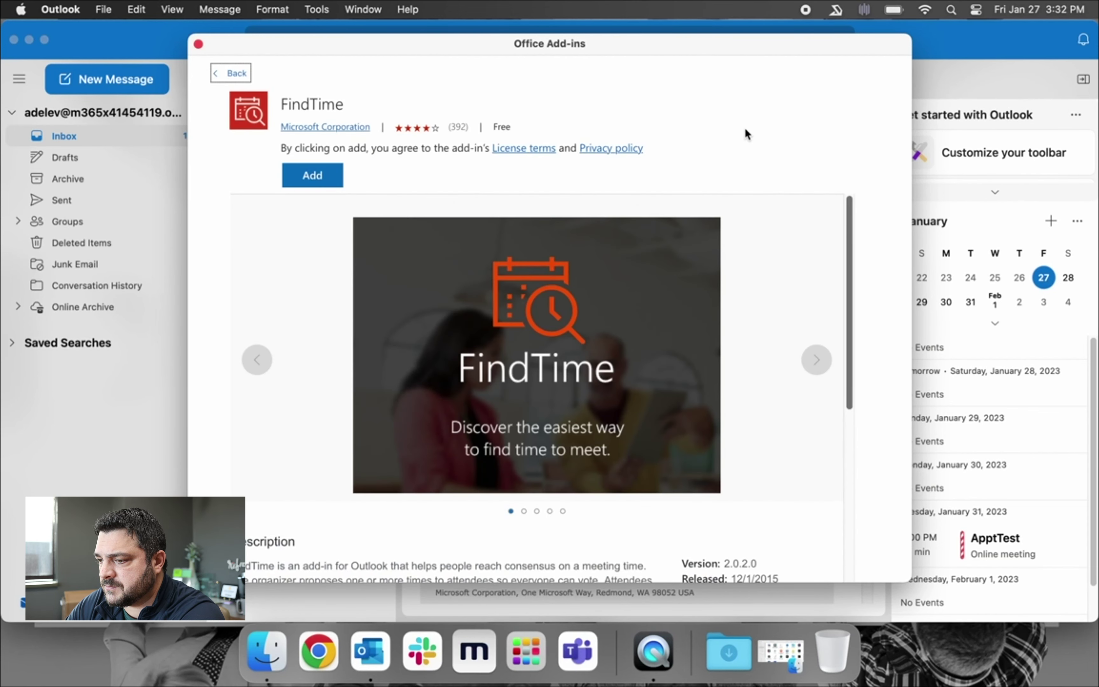
{"action": "left_click", "coordinate": [318, 170]}
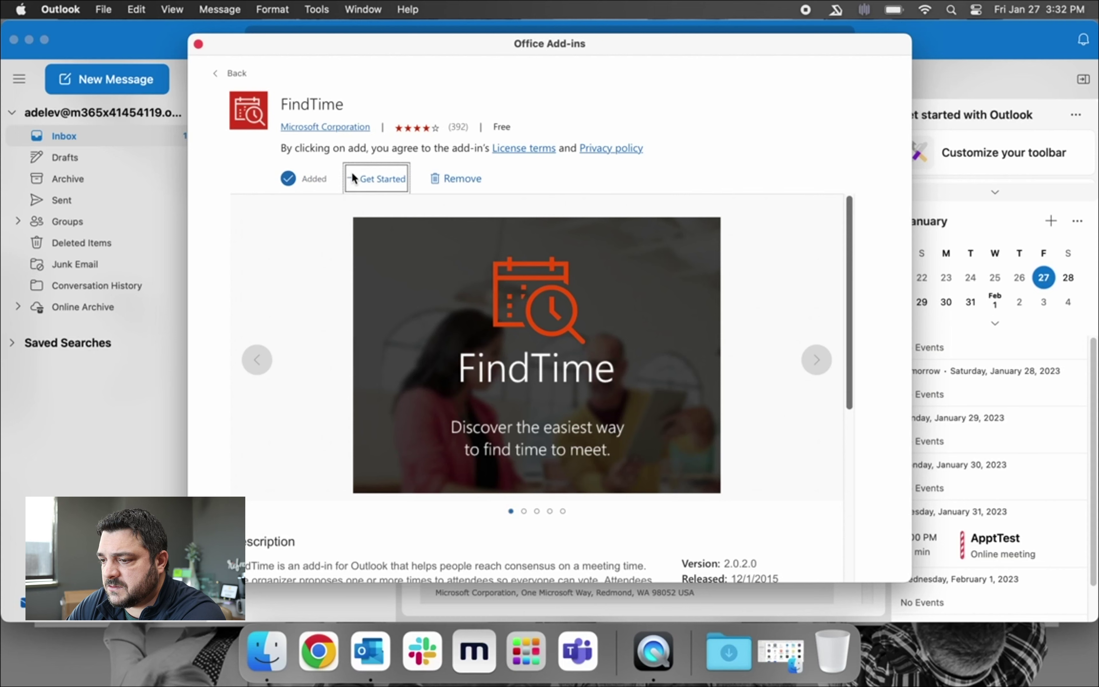
{"action": "left_click", "coordinate": [355, 178]}
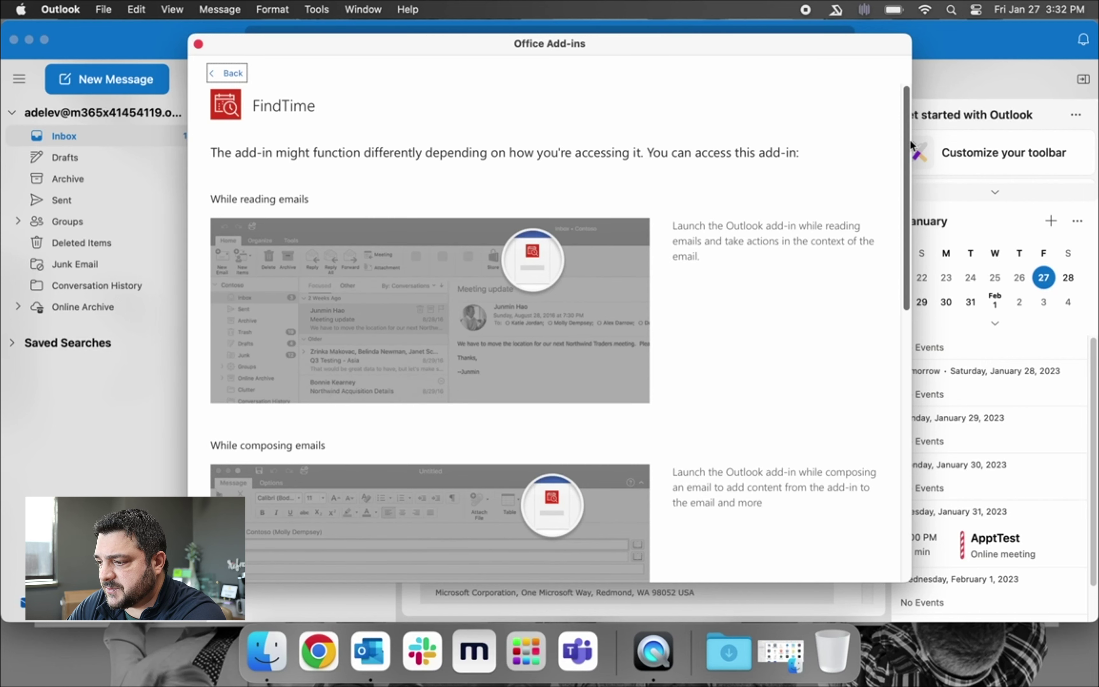
{"action": "left_click_drag", "start_coordinate": [903, 132], "coordinate": [876, 389]}
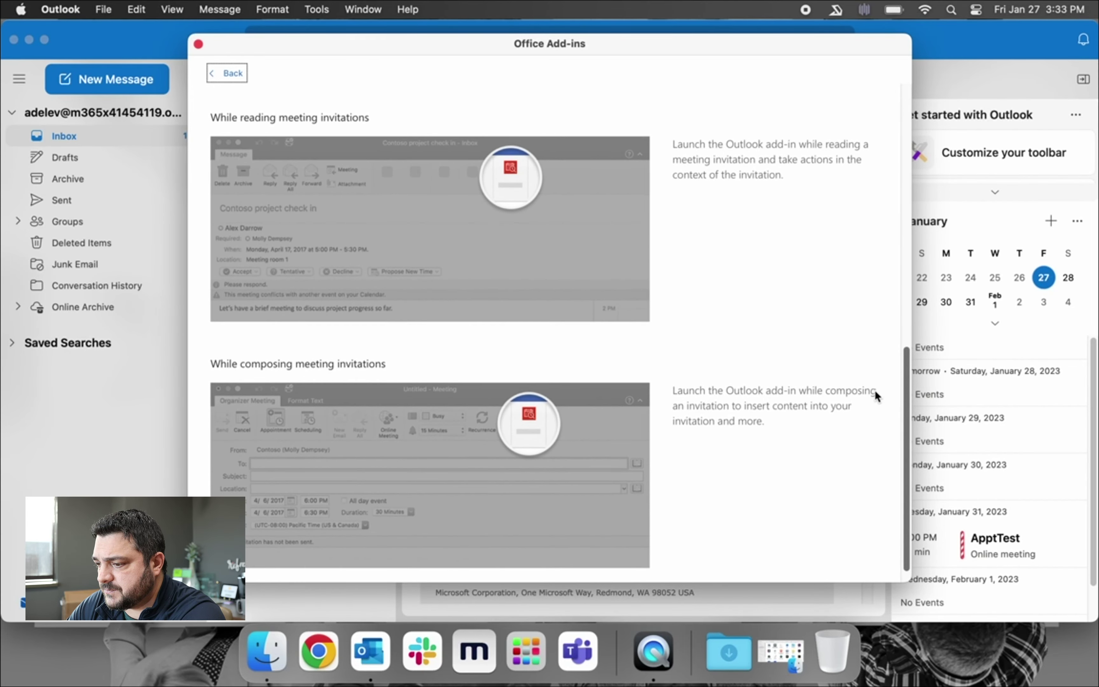
- Close the add-ins store and start a new email message
{"action": "left_click", "coordinate": [199, 43]}
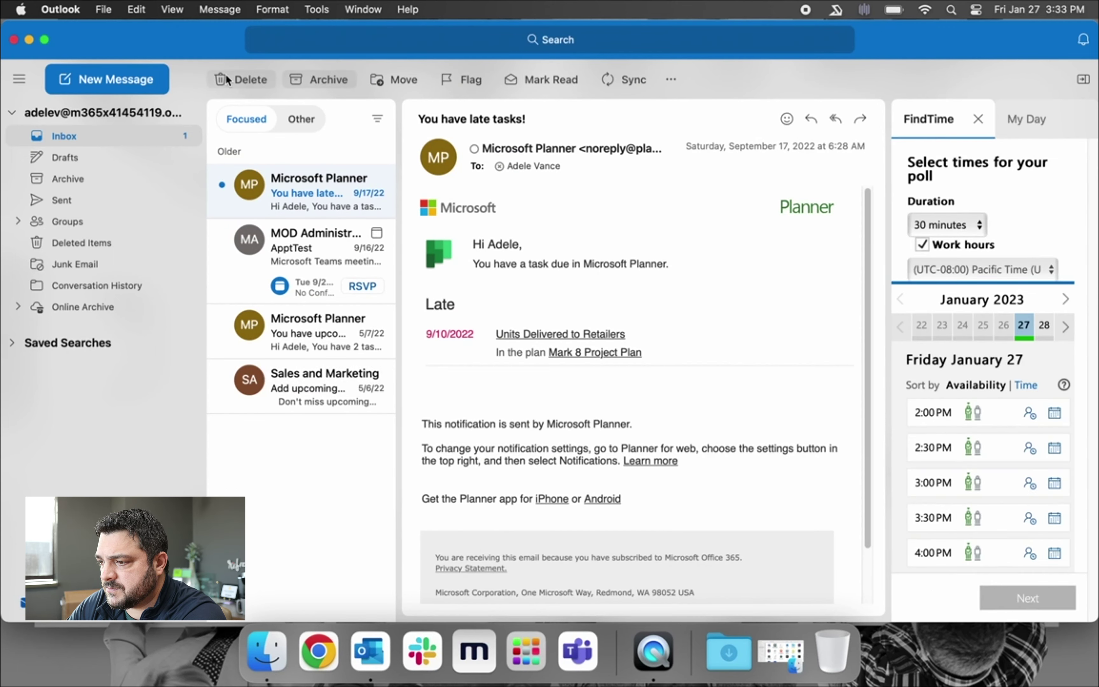
{"action": "left_click", "coordinate": [121, 77]}
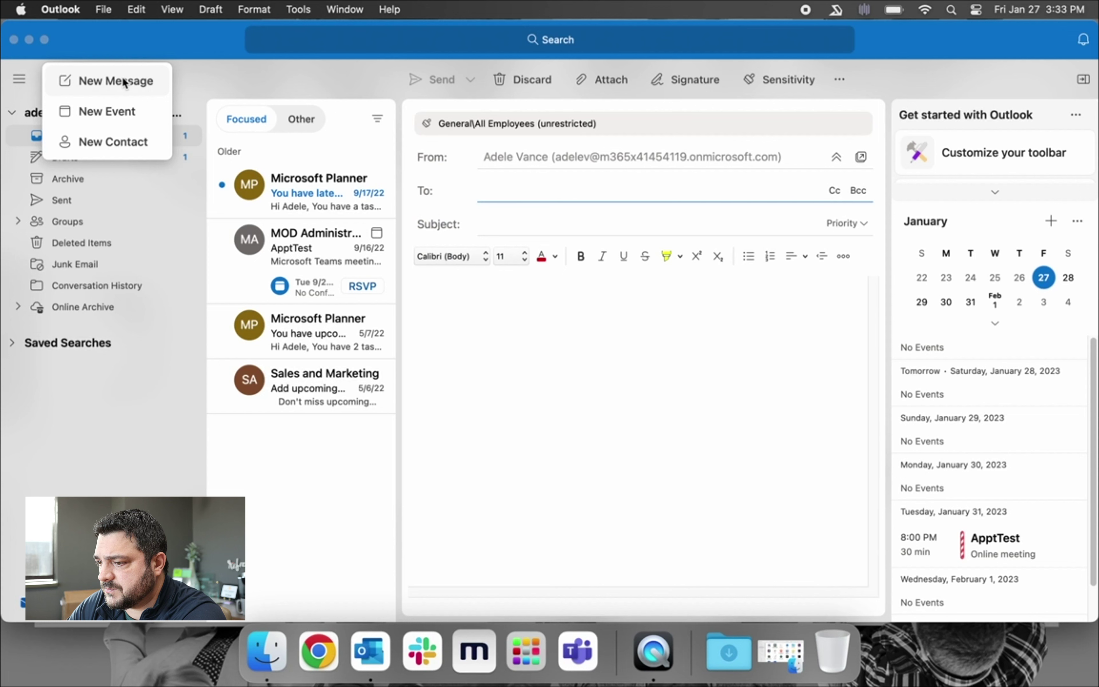
{"action": "left_click", "coordinate": [614, 209]}
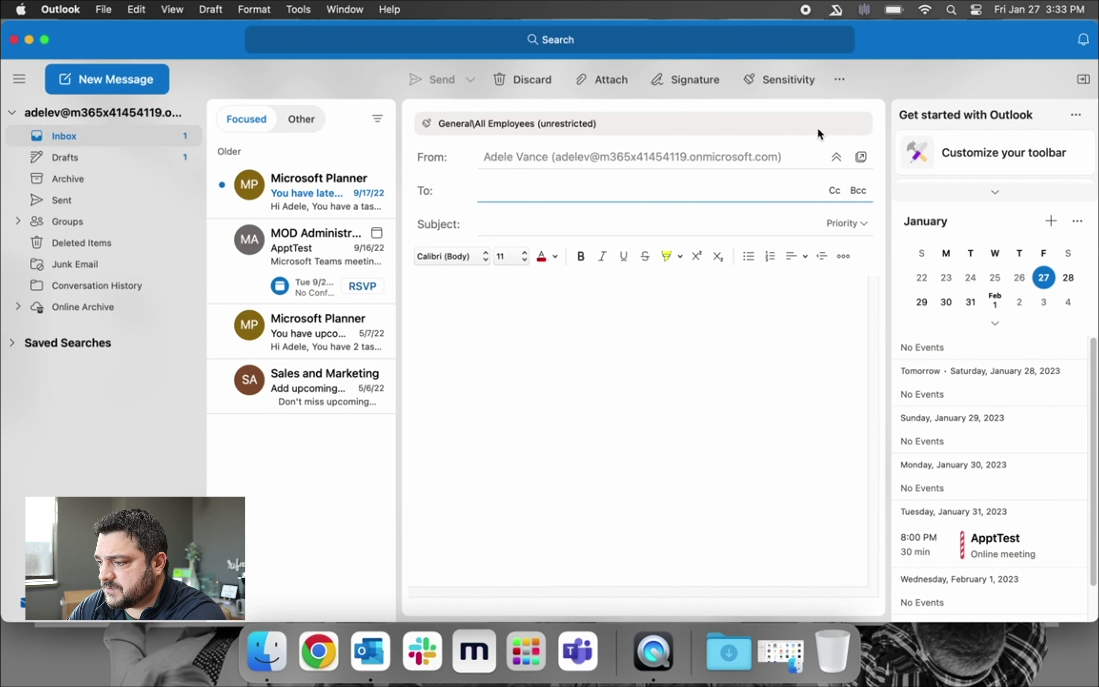
- Open FindTime beside the draft email and place the cursor in the To field
{"action": "left_click", "coordinate": [839, 81]}
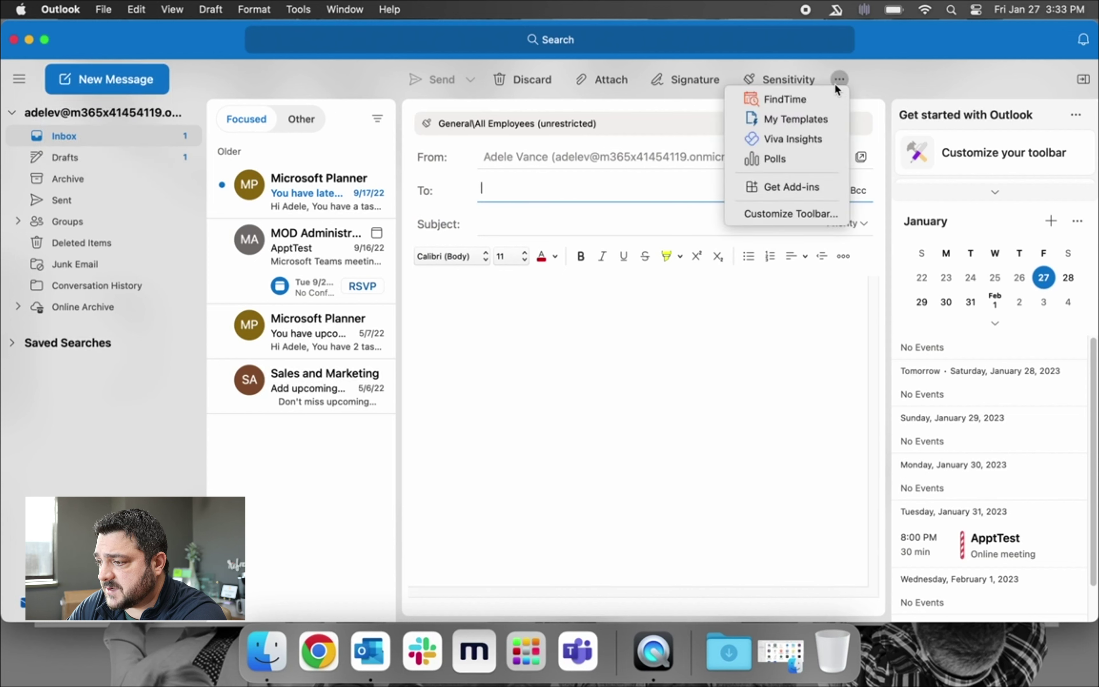
{"action": "left_click", "coordinate": [831, 97]}
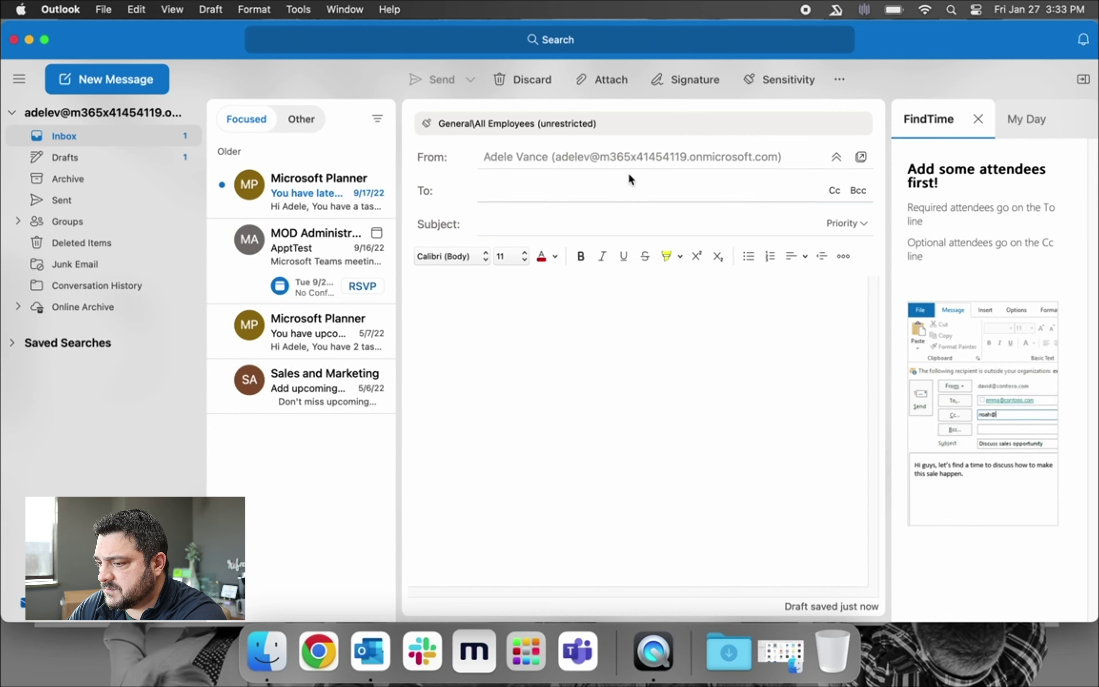
{"action": "left_click", "coordinate": [589, 189]}
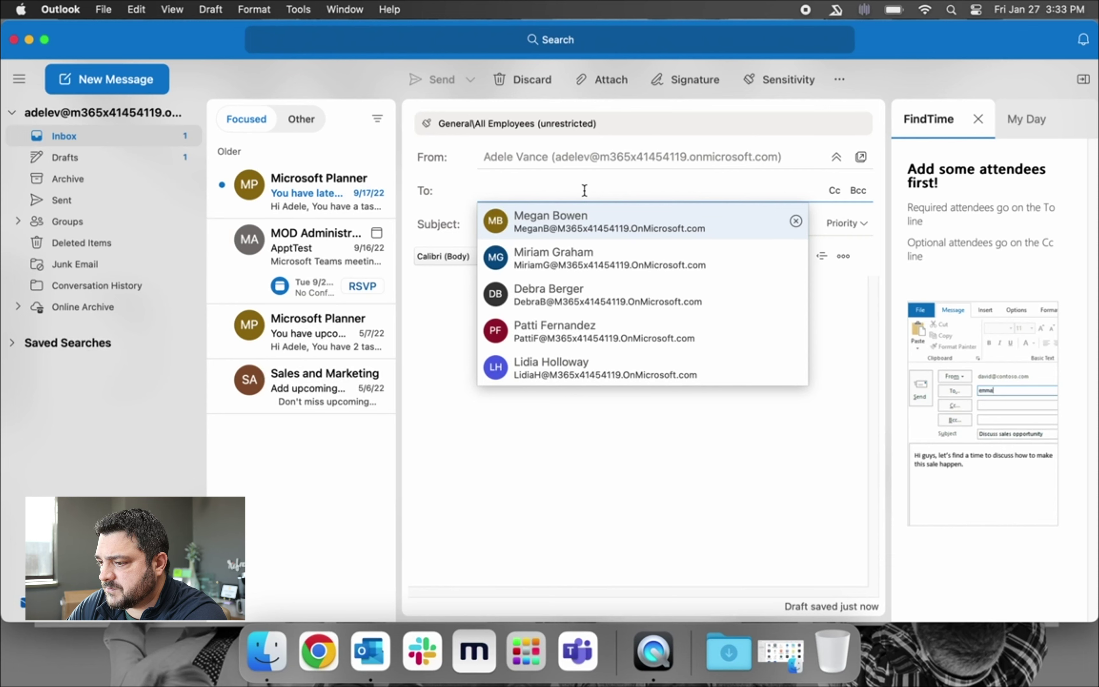
- Add the suggested colleague as attendee and pick Feb 1 8:00, 11:00 AM and Feb 2 11:30 AM, 1:00 PM
{"action": "left_click", "coordinate": [572, 217]}
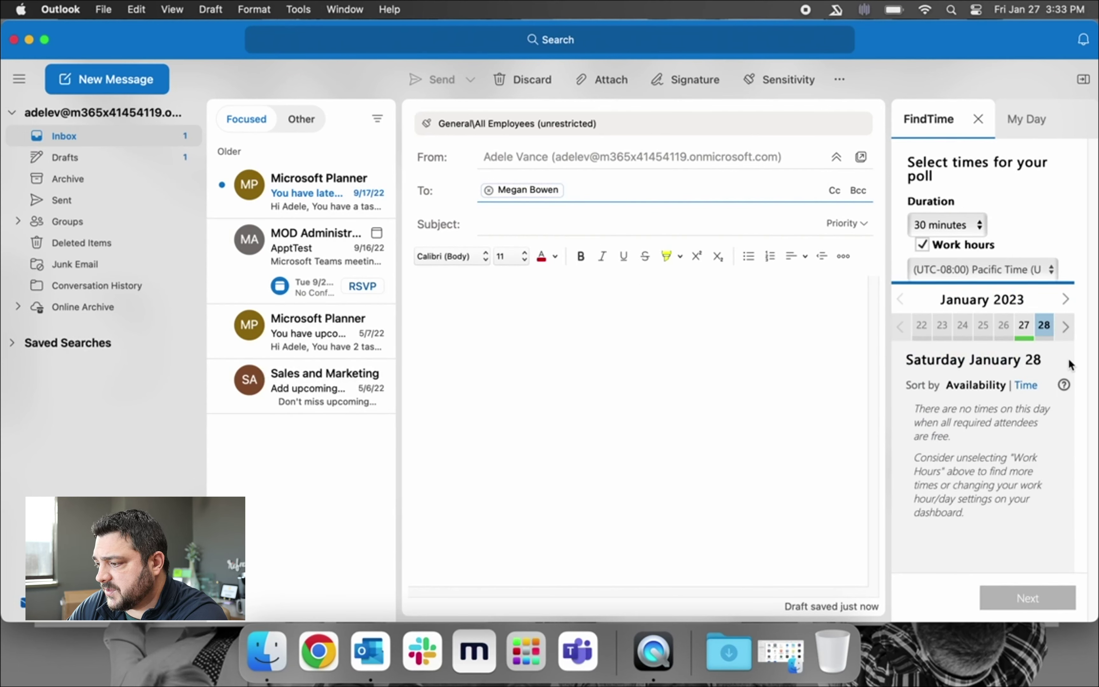
{"action": "left_click", "coordinate": [1064, 335]}
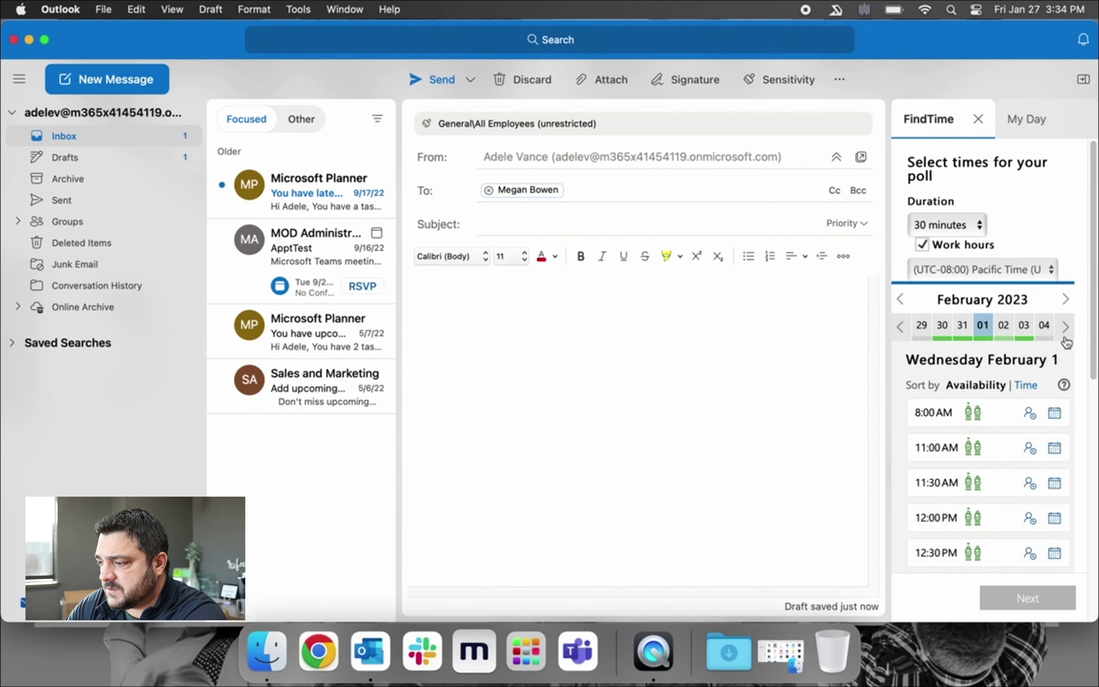
{"action": "left_click", "coordinate": [999, 414]}
{"action": "left_click", "coordinate": [997, 447]}
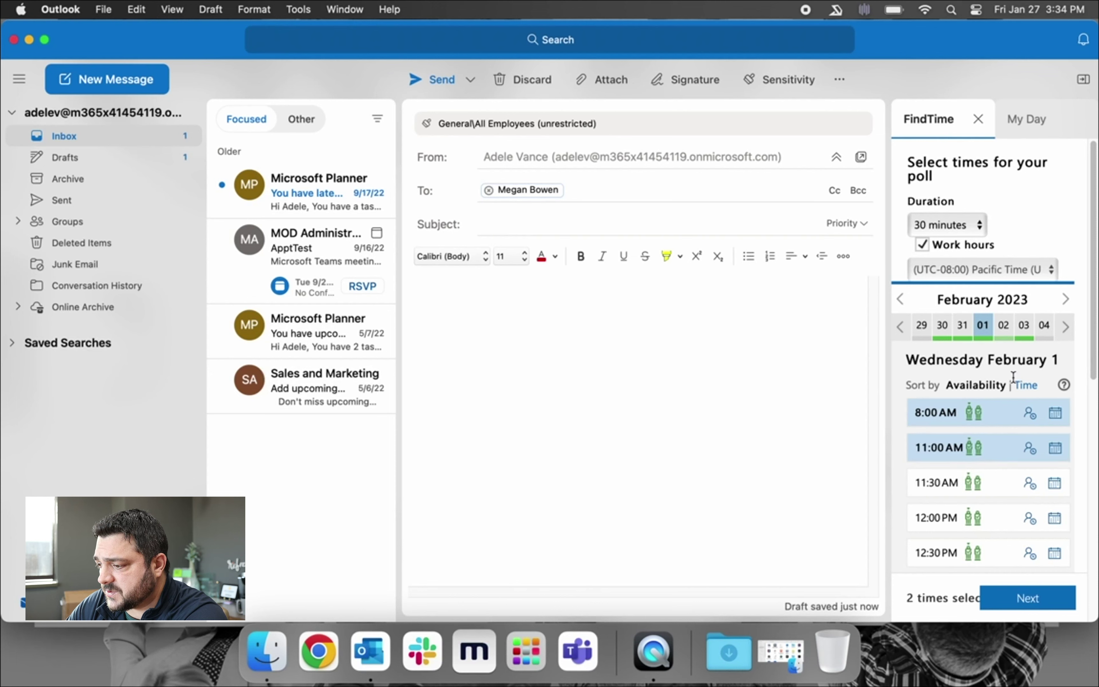
{"action": "left_click", "coordinate": [1005, 331]}
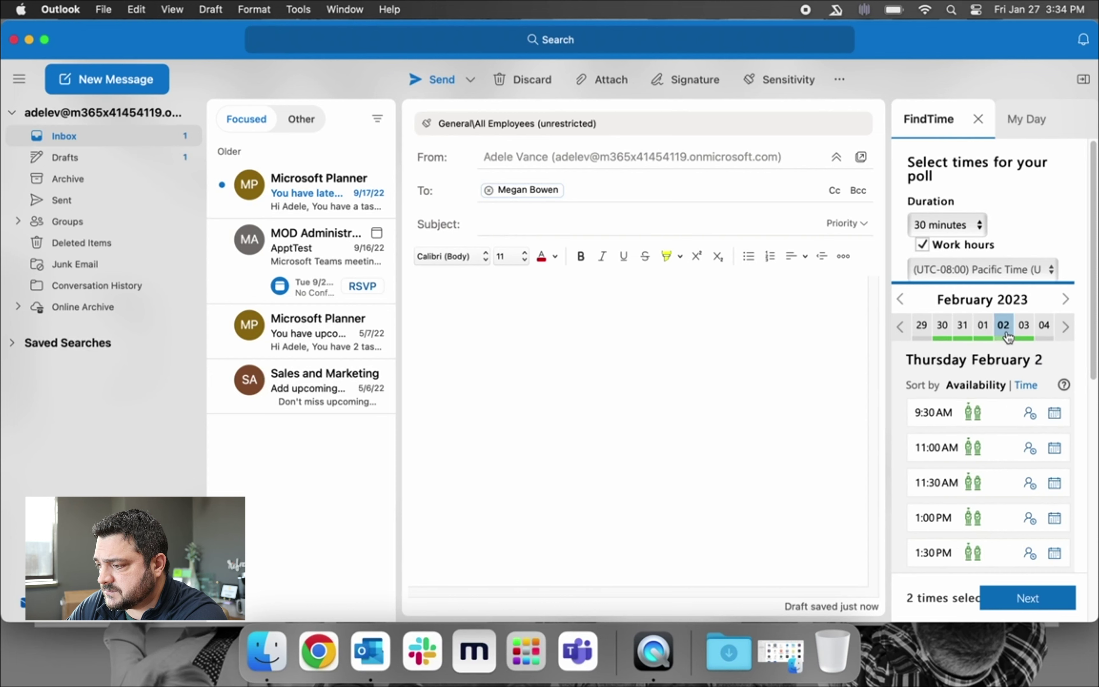
{"action": "left_click", "coordinate": [1006, 482]}
{"action": "left_click", "coordinate": [1005, 518]}
- Review the poll settings and insert the four-slot FindTime meeting poll into the email
{"action": "left_click", "coordinate": [1040, 598]}
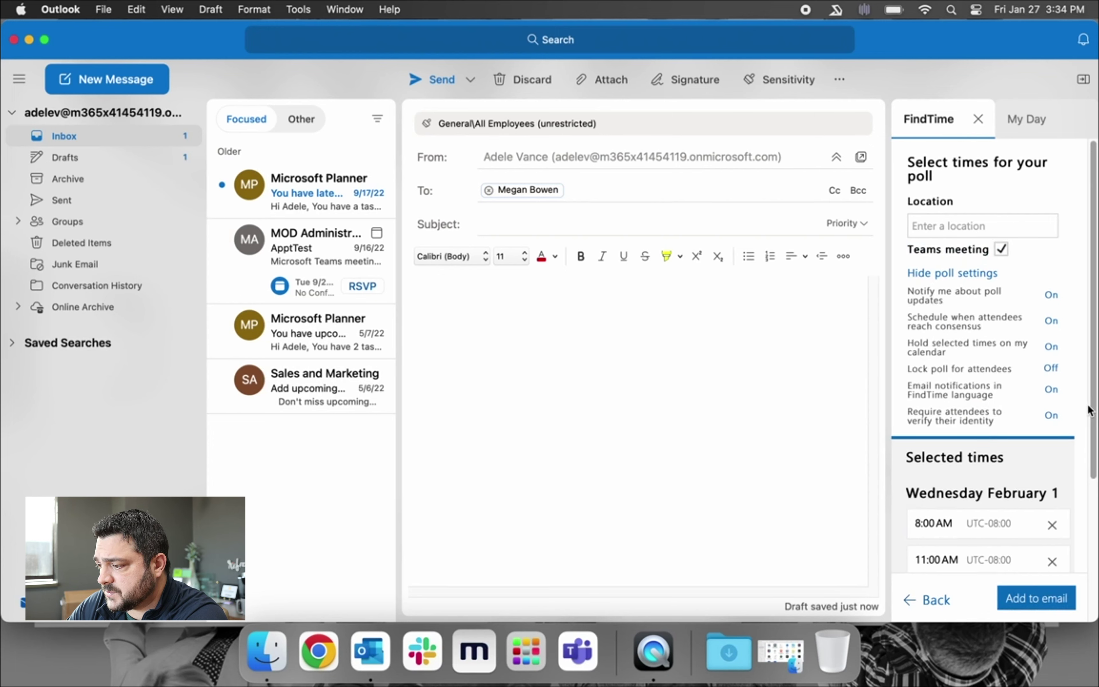
{"action": "scroll", "coordinate": [1090, 454], "scroll_direction": "down", "scroll_amount": 3}
{"action": "scroll", "coordinate": [1090, 454], "scroll_direction": "down", "scroll_amount": 5}
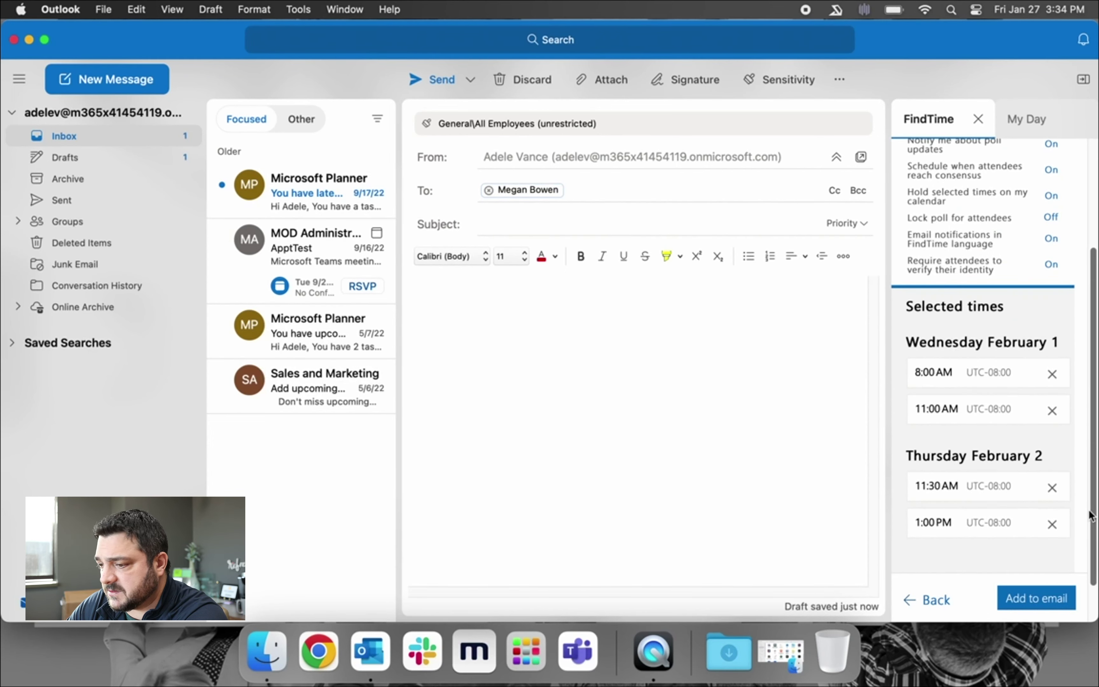
{"action": "left_click", "coordinate": [1057, 600]}
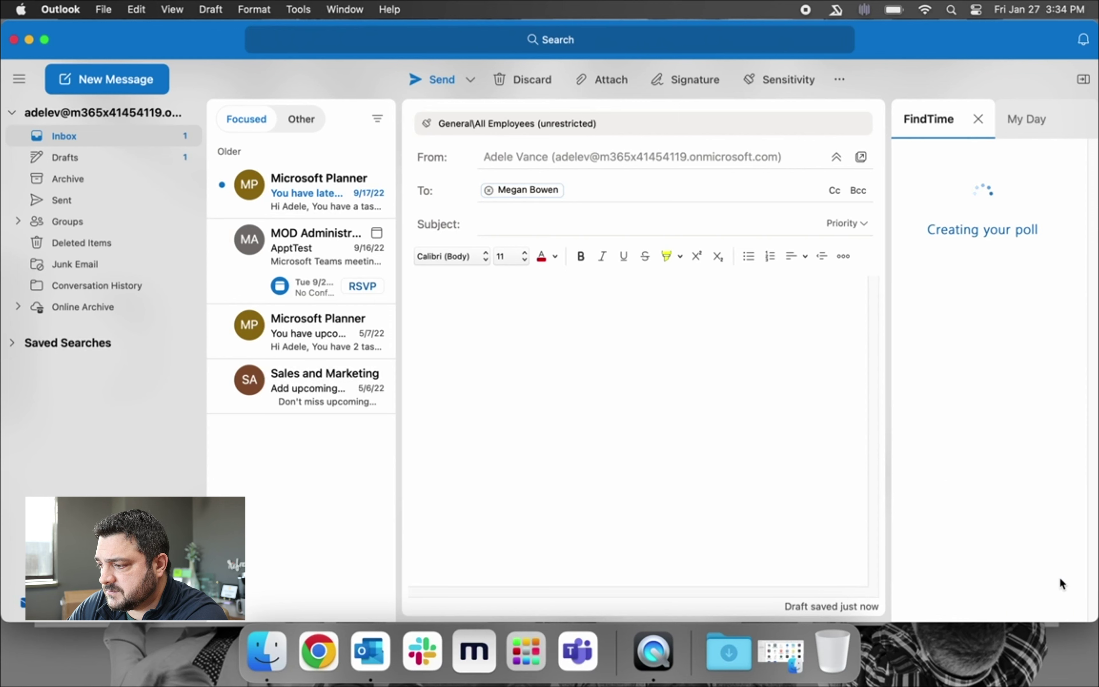